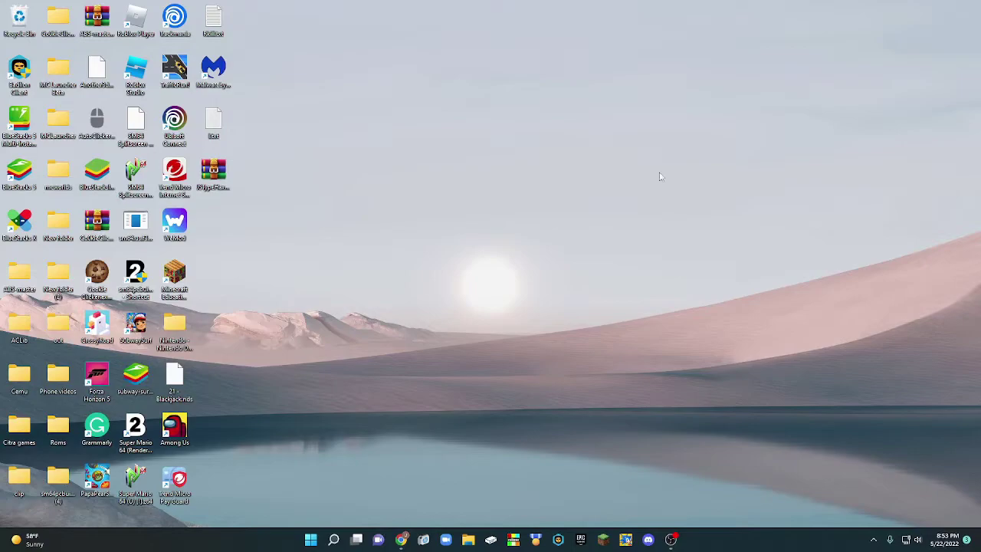
Switch to Chrome and download Wii U Homebrew Addons.zip from Google Drive to the Desktop, then close its page.
click(400, 540)
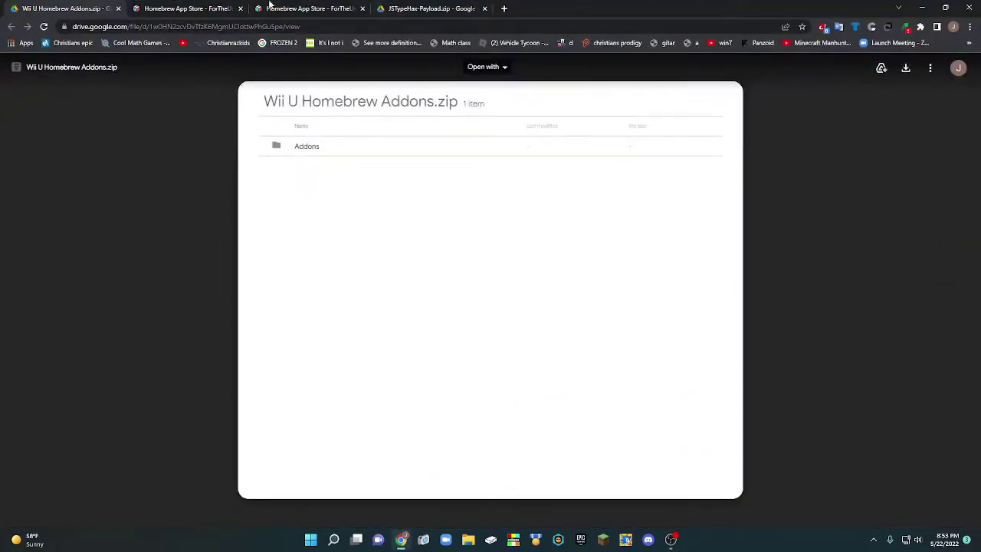
click(188, 9)
click(306, 8)
click(429, 9)
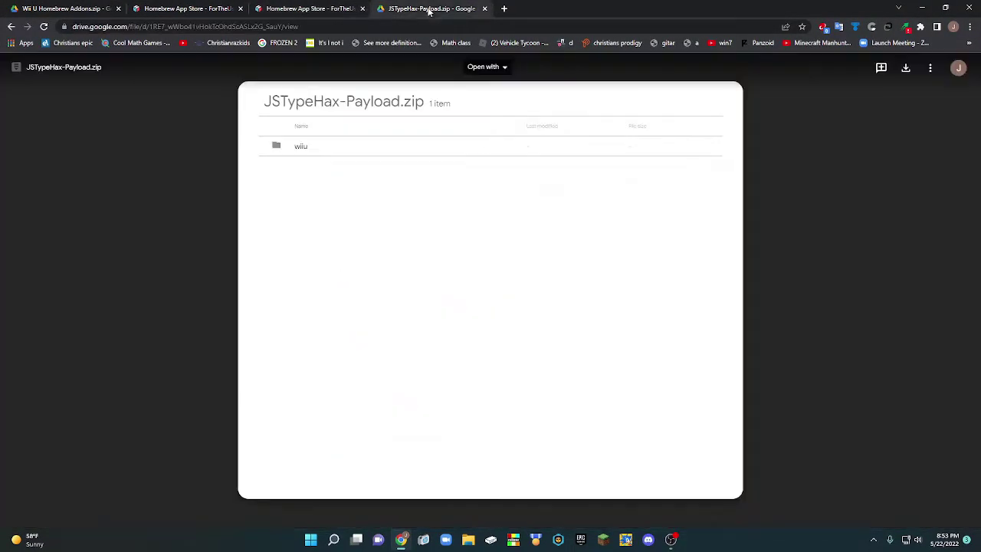
click(100, 4)
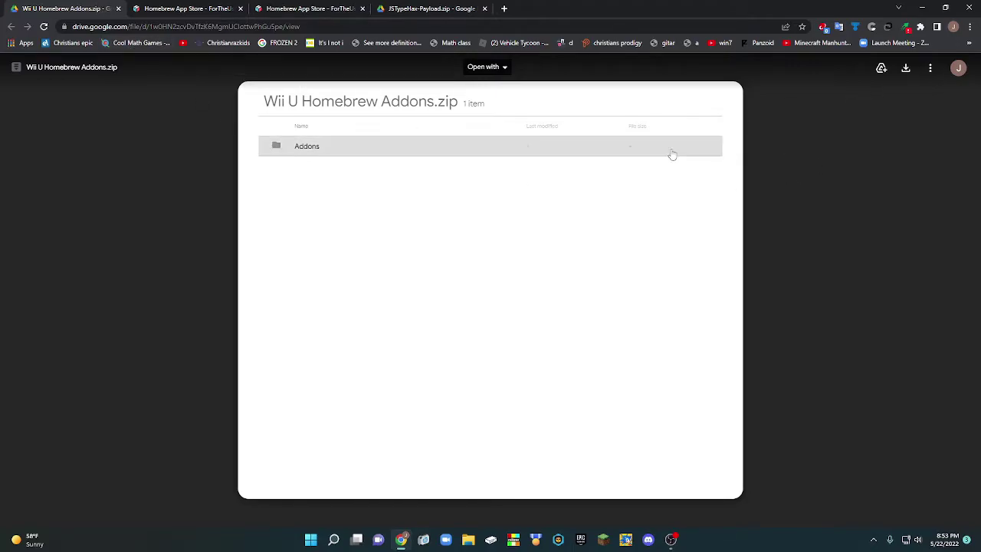
click(905, 68)
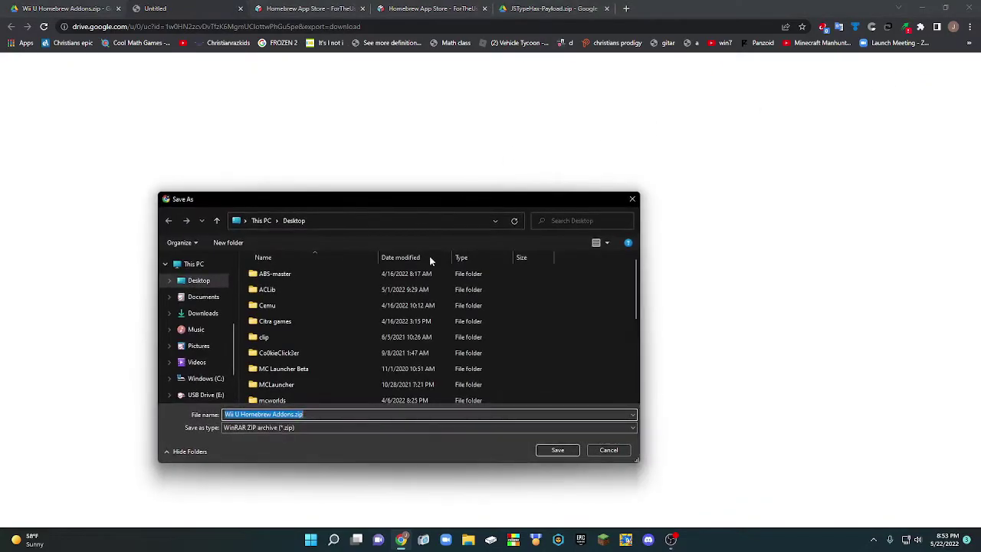
click(557, 450)
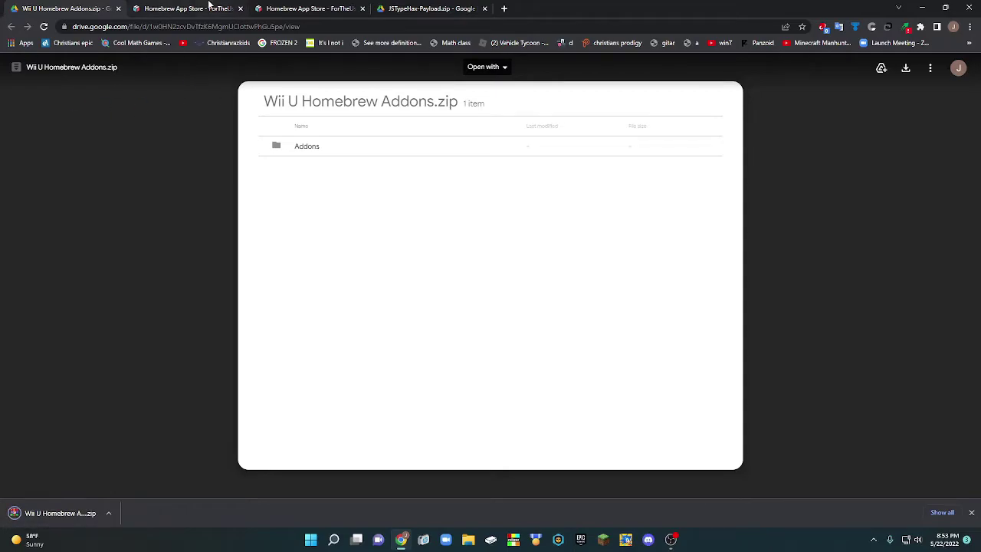
click(118, 9)
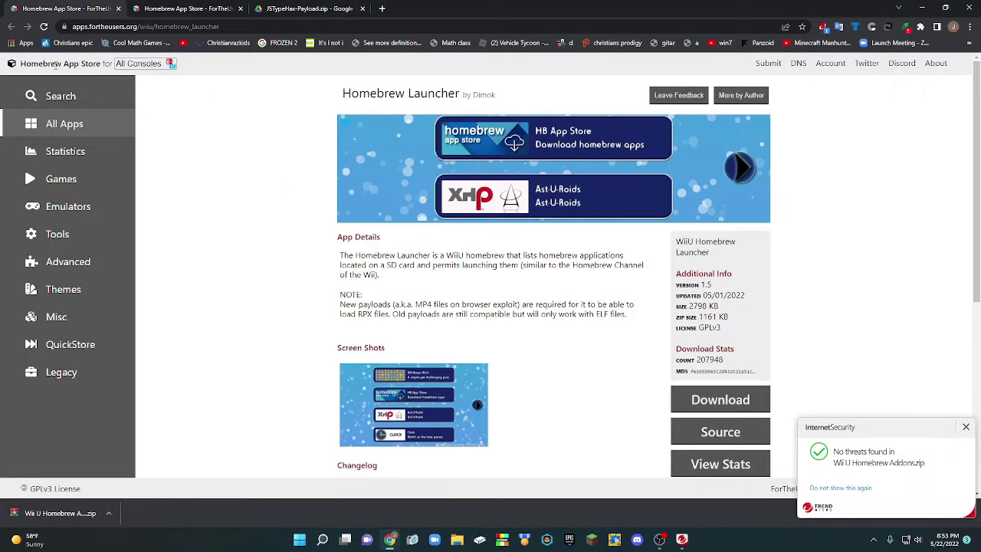
Download homebrew_launcher.zip and appstore.zip from their Homebrew App Store pages to the Desktop, closing each page.
click(734, 399)
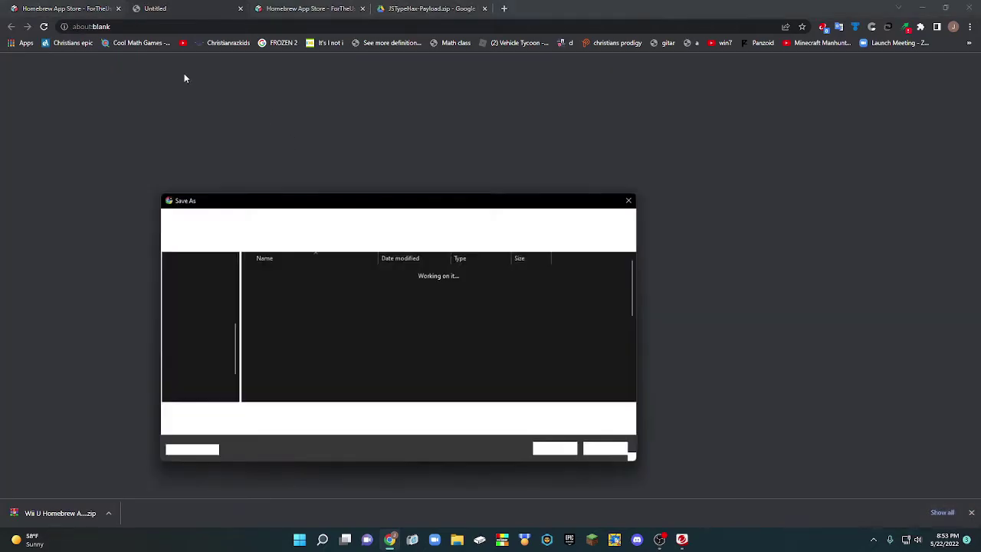
click(548, 448)
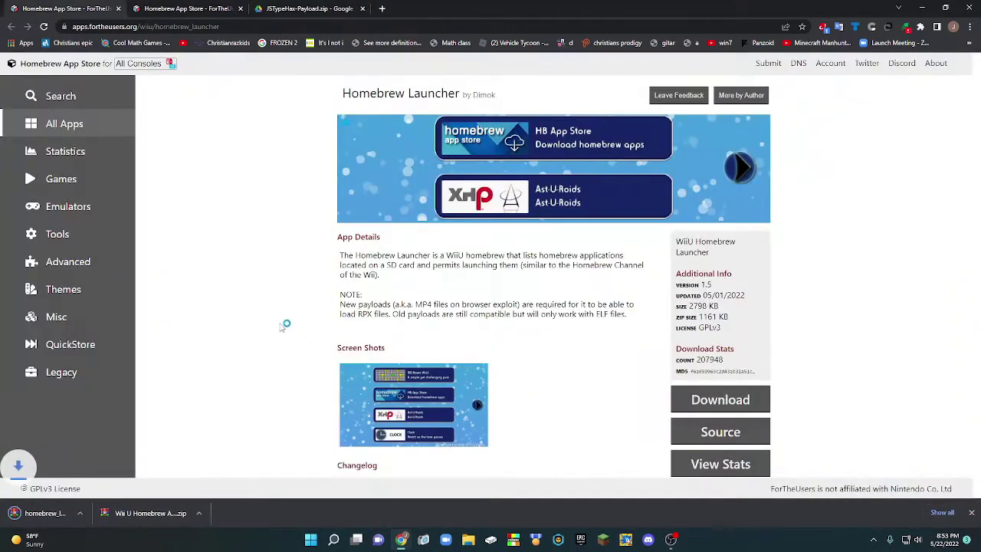
click(118, 8)
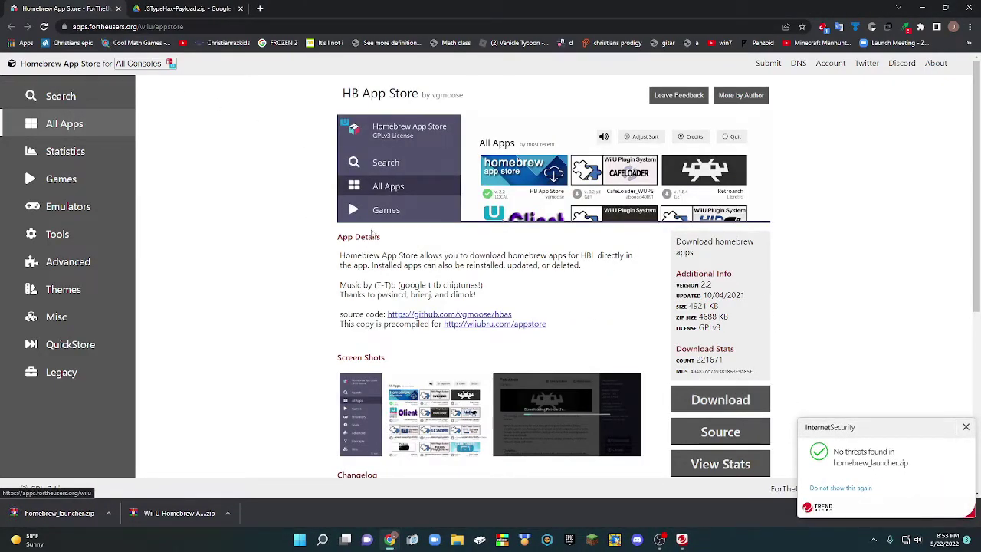
click(733, 399)
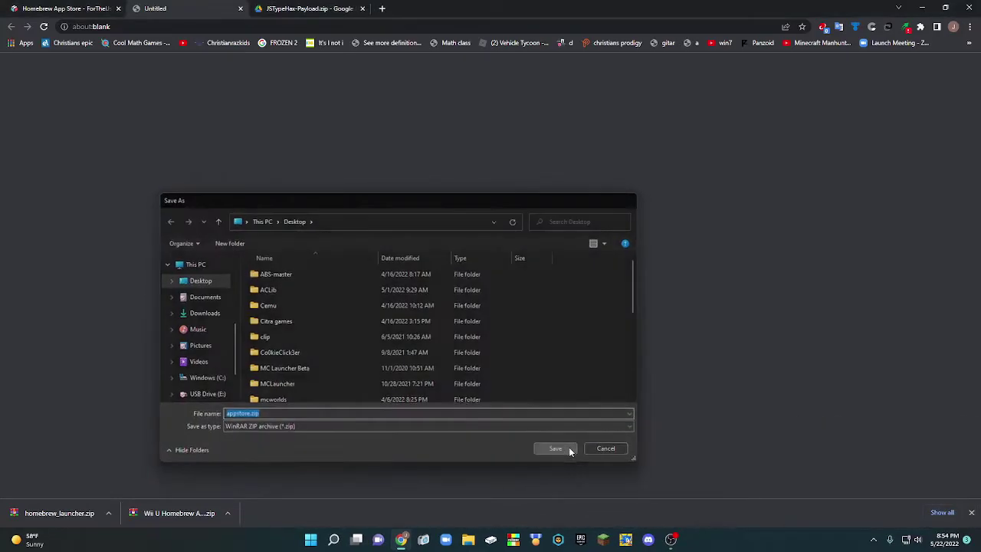
click(557, 448)
click(118, 9)
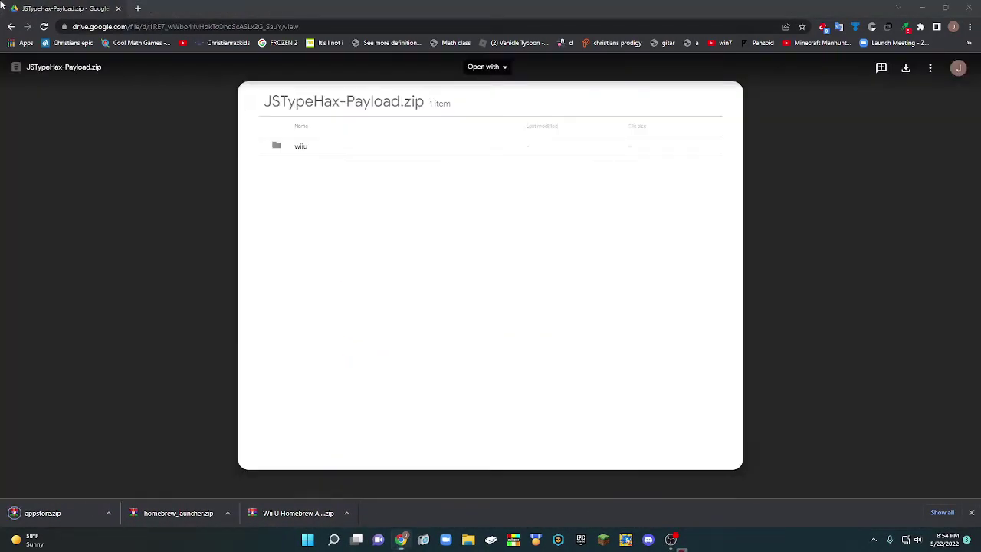
Download the JSTypeHax payload archive to the Desktop as JSTypeHax-Payload (1).zip and close the browser.
click(905, 69)
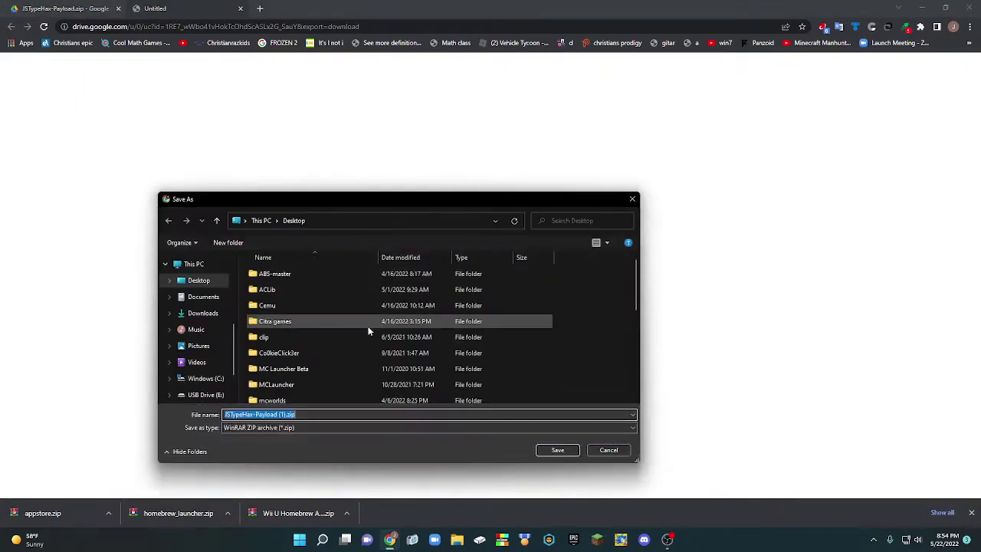
click(557, 452)
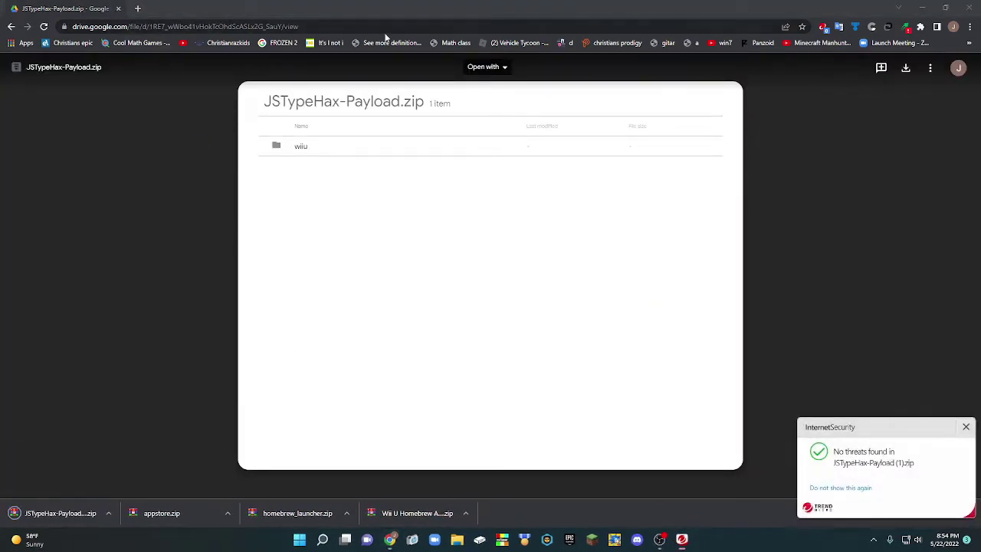
click(119, 9)
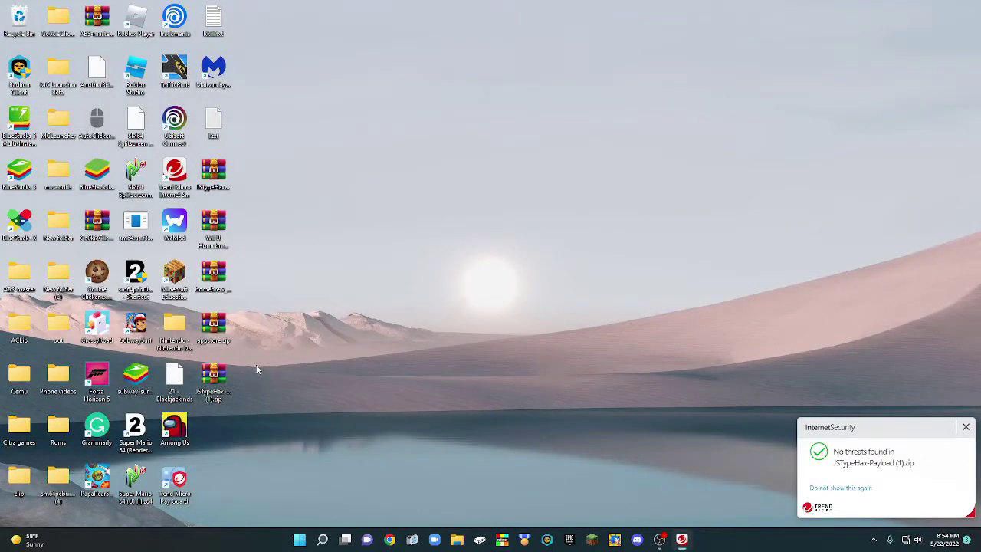
Move the duplicate JSTypeHax-Payload (1).zip to the Recycle Bin and group the four remaining homebrew archives in the open area of the desktop.
drag(254, 167, 446, 325)
drag(230, 374, 19, 17)
drag(463, 341, 487, 188)
Extract JSTypeHax-Payload.zip and Wii U Homebrew Addons.zip with WinRAR, each into a folder of its own name.
right_click(450, 175)
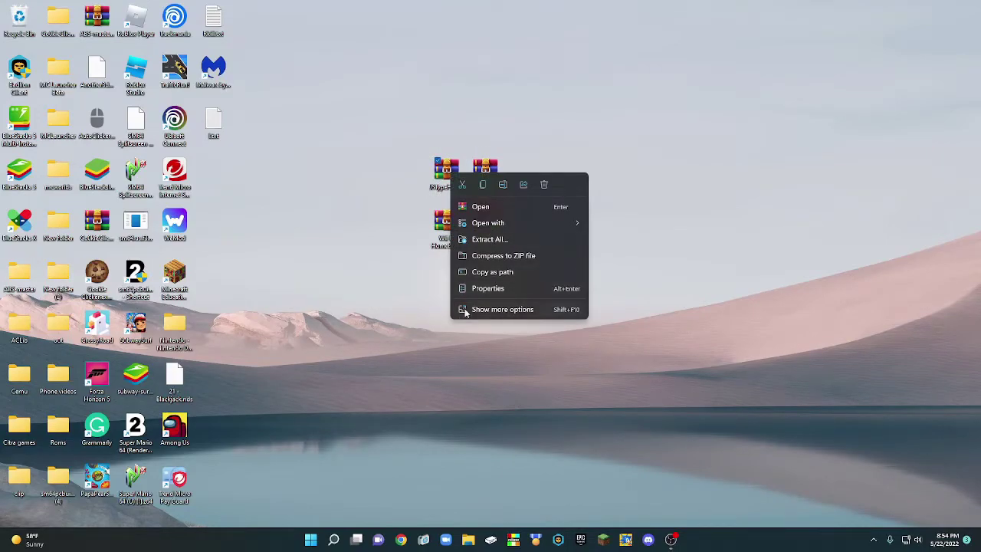
click(410, 173)
right_click(446, 162)
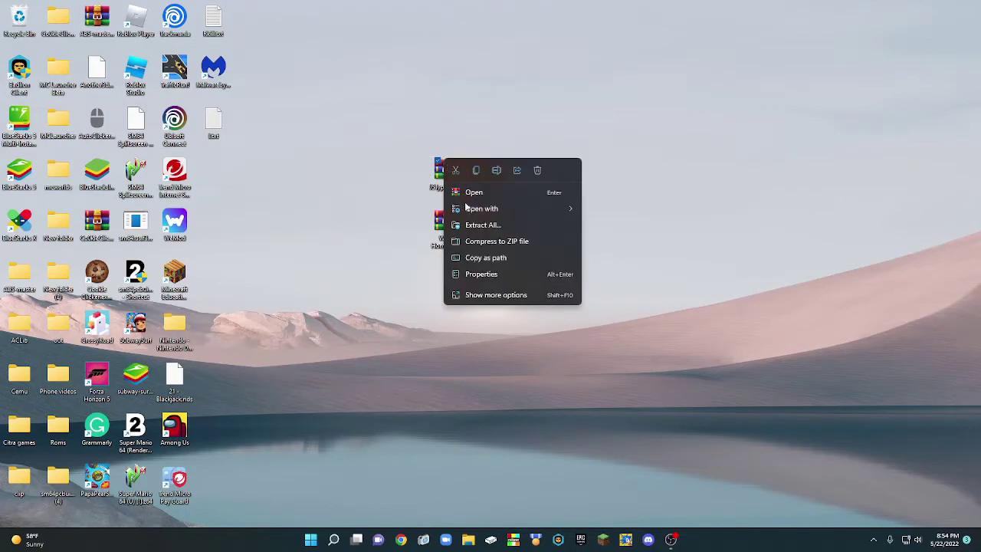
click(488, 295)
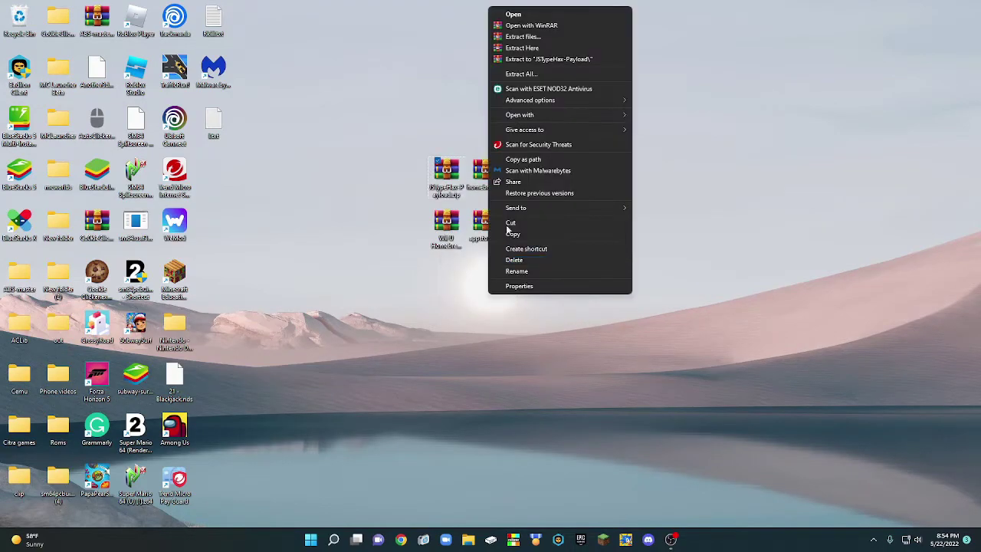
click(531, 60)
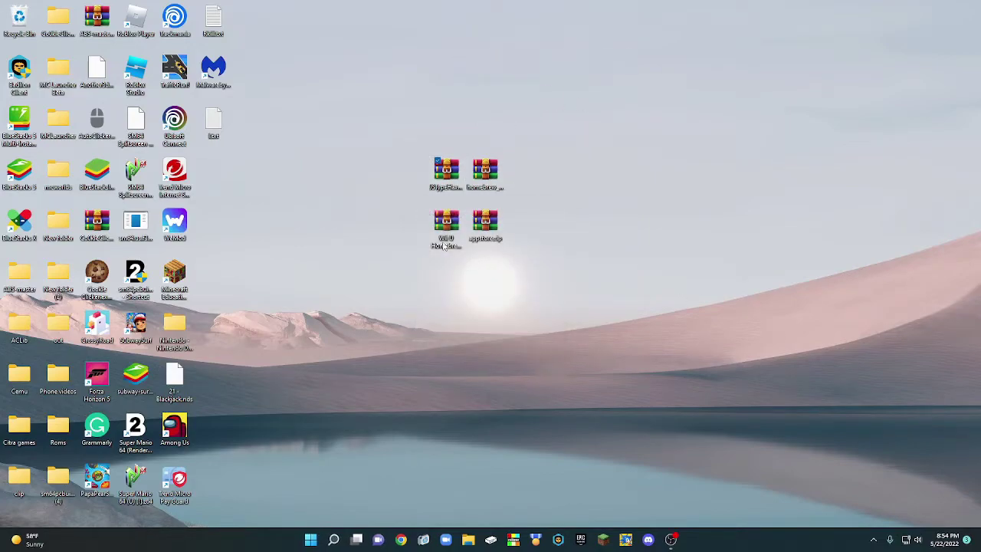
right_click(450, 232)
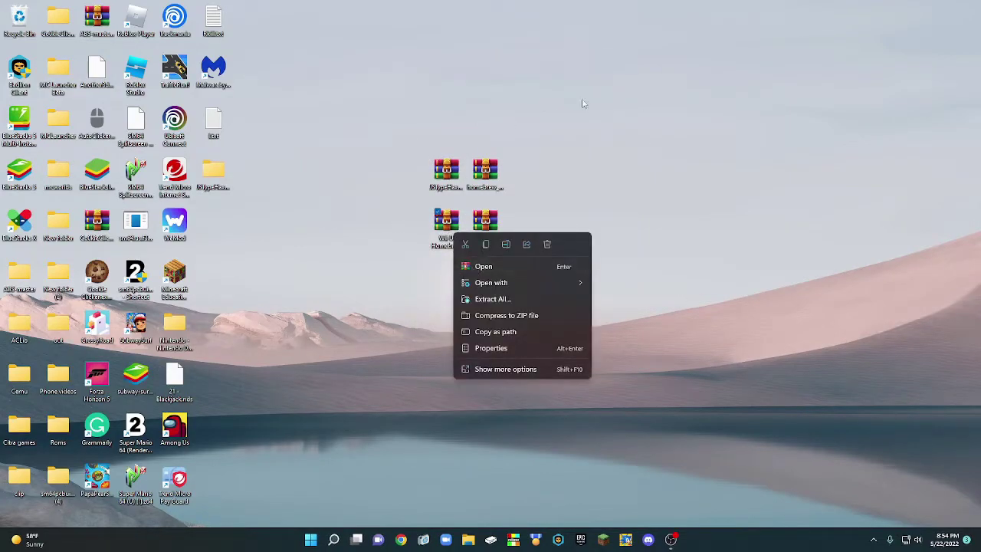
click(512, 370)
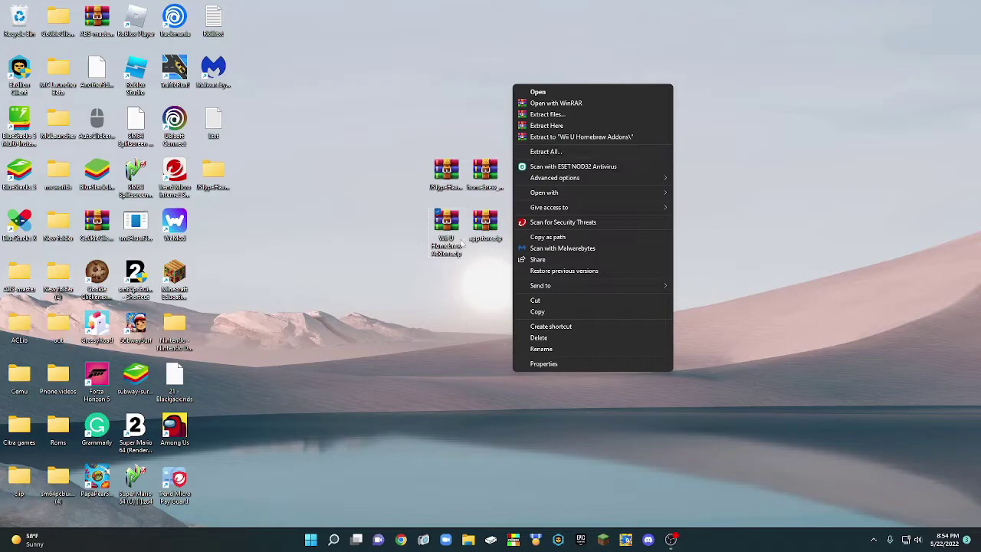
click(564, 138)
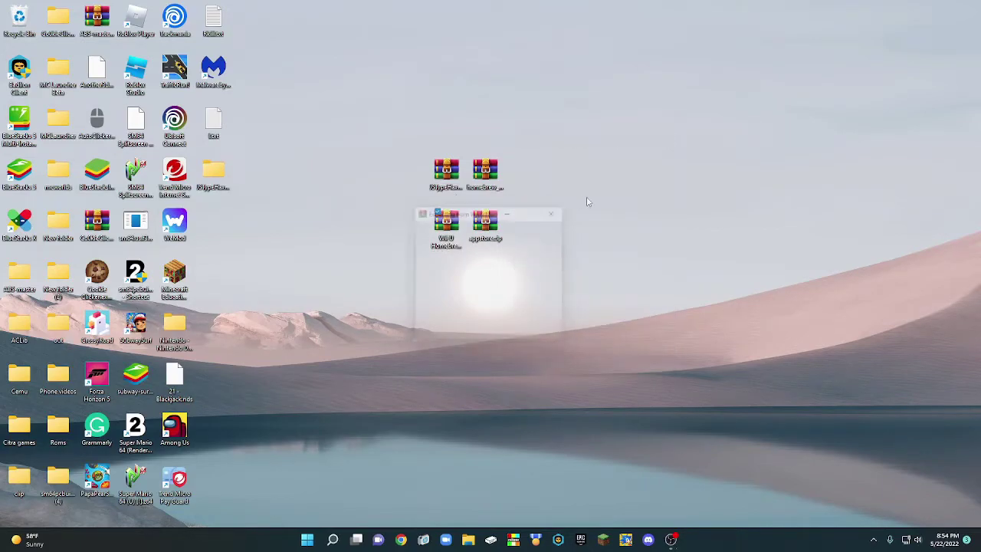
Extract homebrew_launcher.zip and appstore.zip with WinRAR, each into a folder of its own name.
right_click(485, 178)
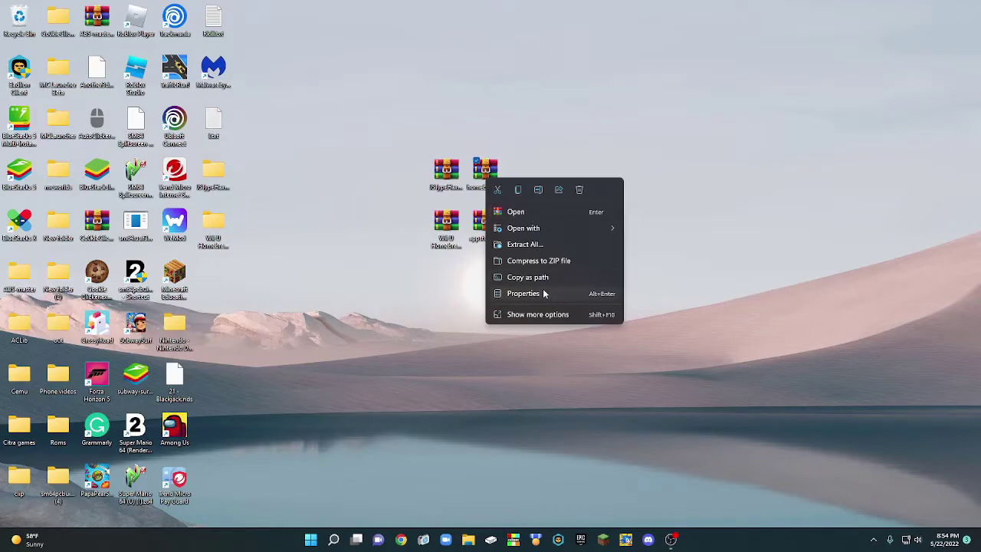
click(540, 314)
click(601, 79)
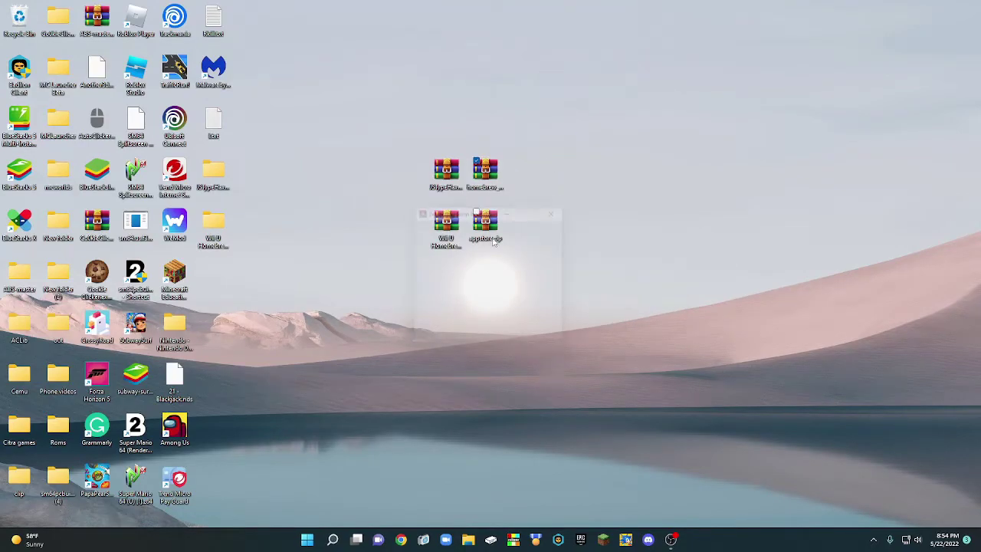
right_click(483, 229)
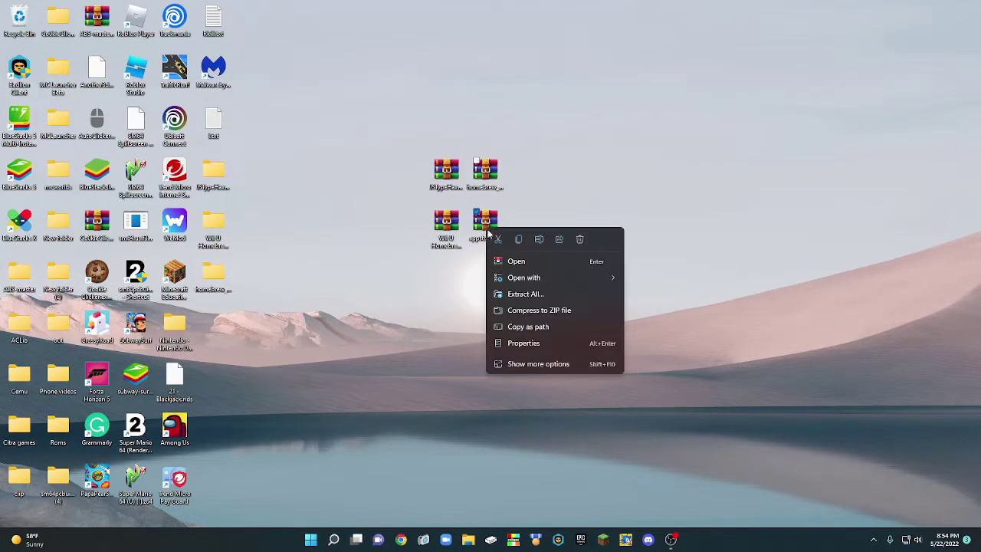
click(540, 363)
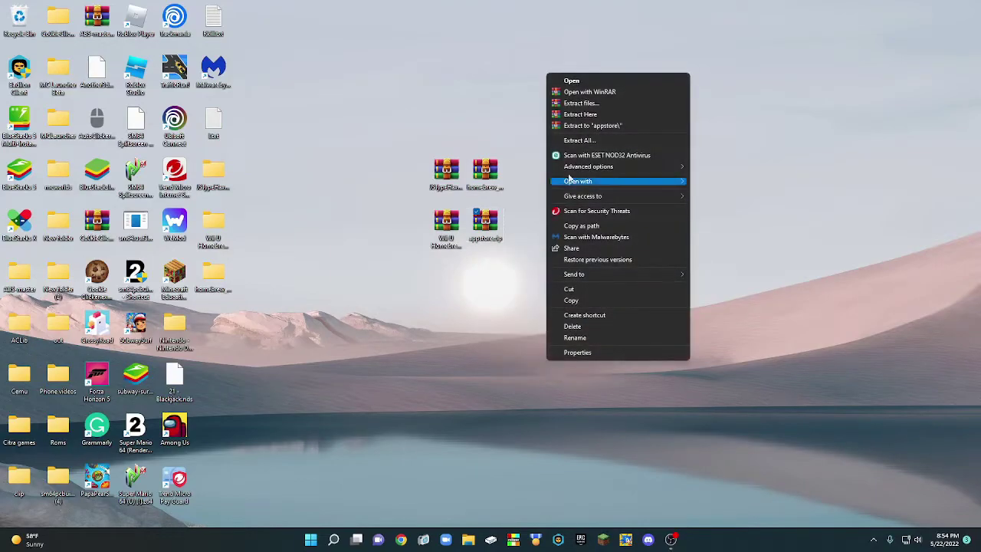
click(590, 125)
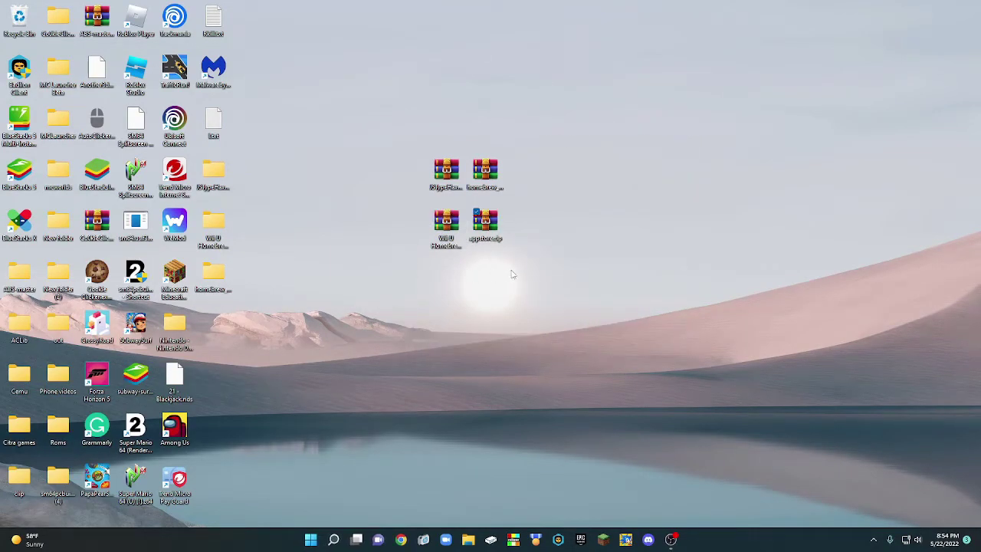
Move the four ZIP archives to the Recycle Bin and group the four extracted folders in the open area of the desktop.
drag(514, 270, 19, 22)
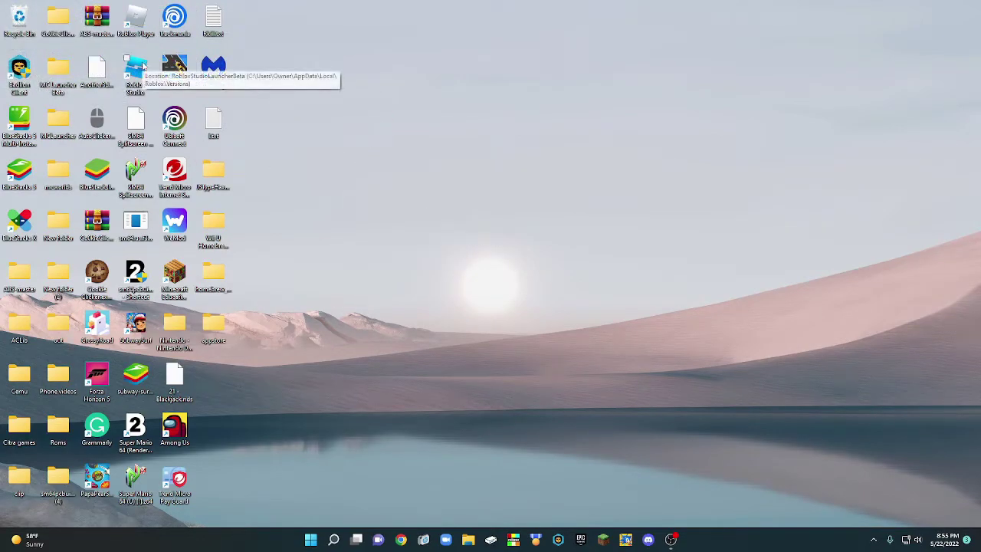
drag(237, 373, 563, 172)
Open USB Drive (E:) in File Explorer and place its window beside the extracted folders on the desktop.
click(468, 539)
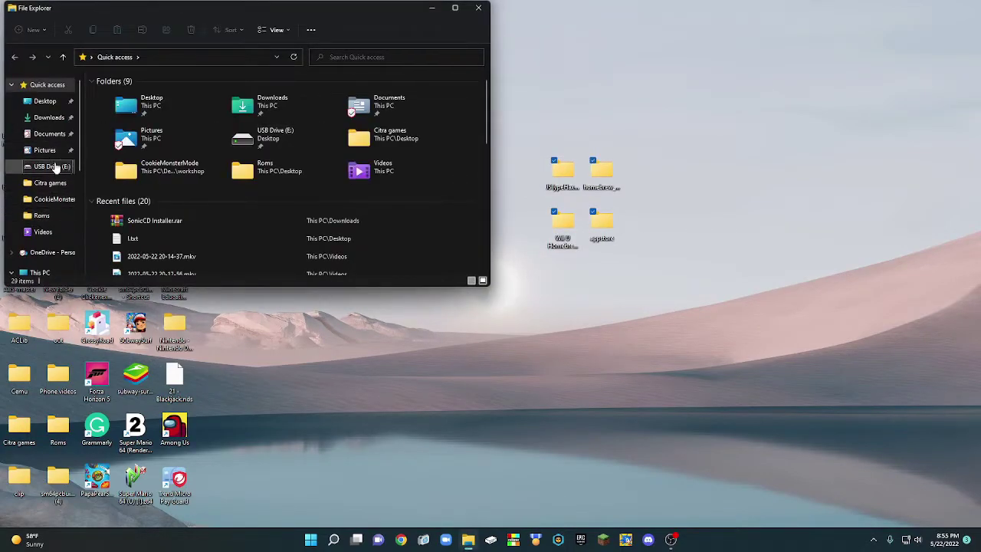
click(55, 167)
drag(164, 9, 645, 230)
click(627, 298)
right_click(626, 299)
click(703, 307)
click(531, 309)
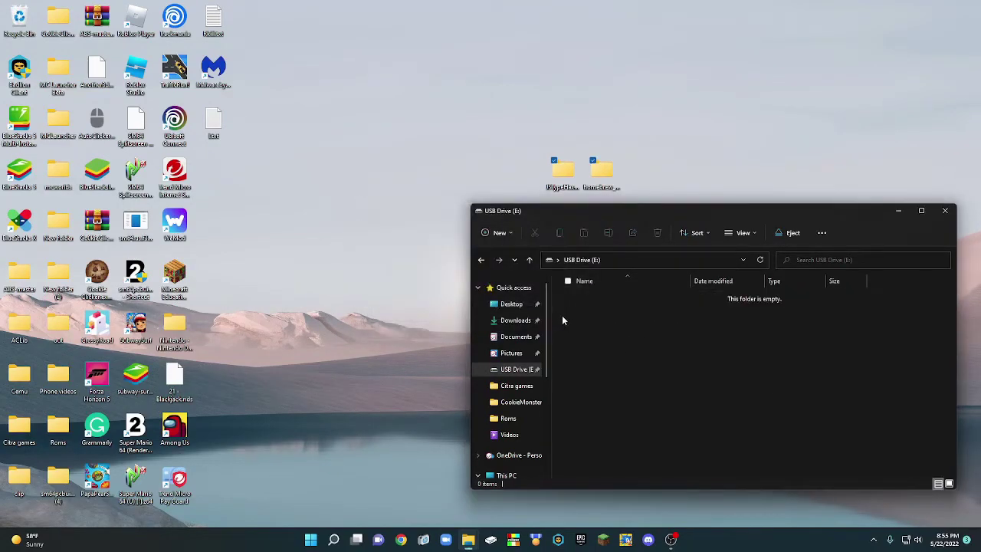
drag(734, 213, 281, 106)
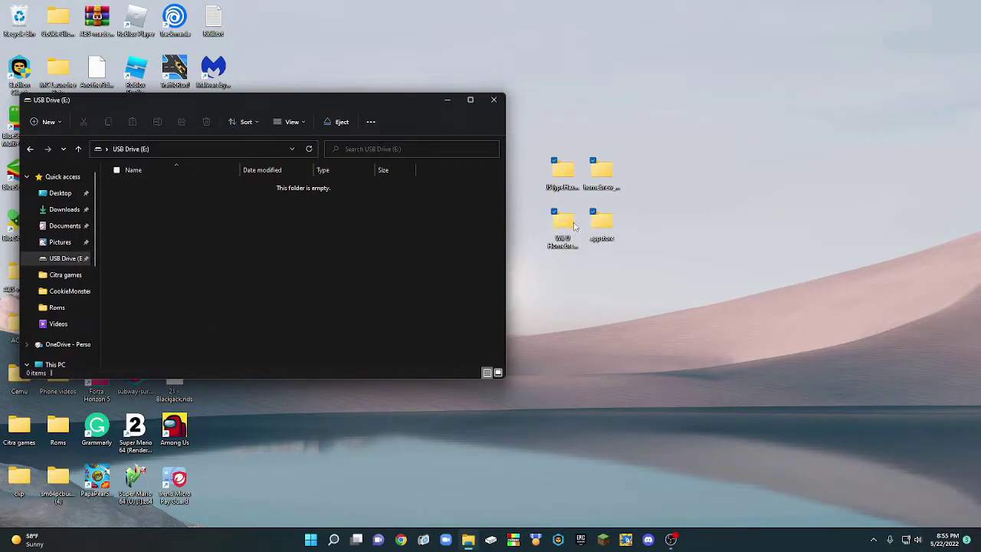
Copy the wiiu folder from the homebrew_launcher folder to USB Drive (E:) and close the homebrew_launcher window.
click(604, 174)
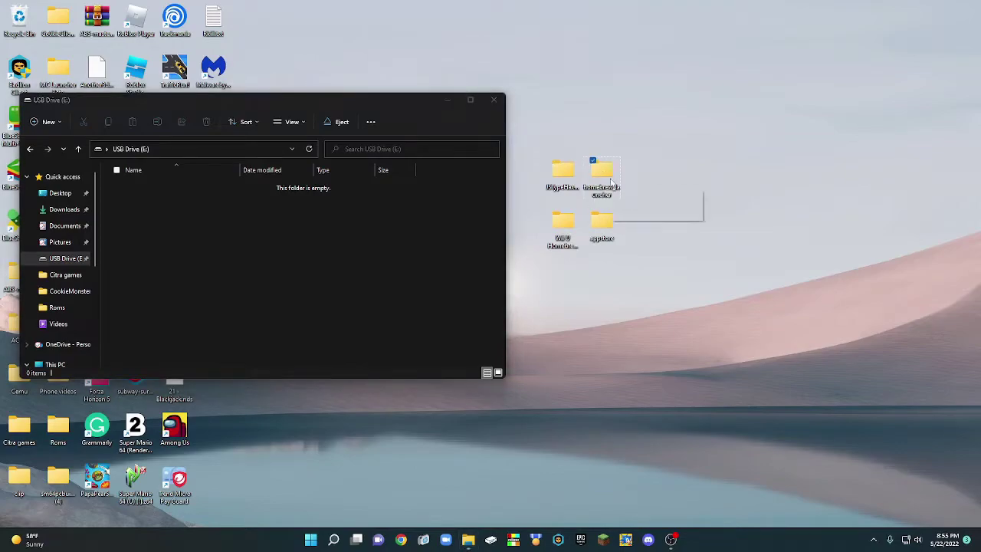
double_click(616, 181)
drag(345, 113, 835, 146)
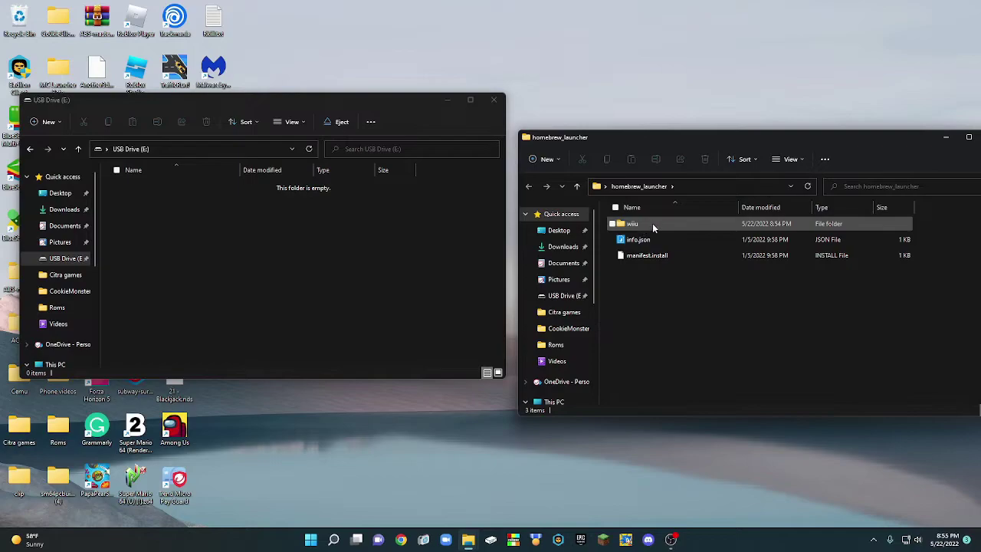
right_click(653, 227)
click(639, 222)
drag(638, 222, 412, 209)
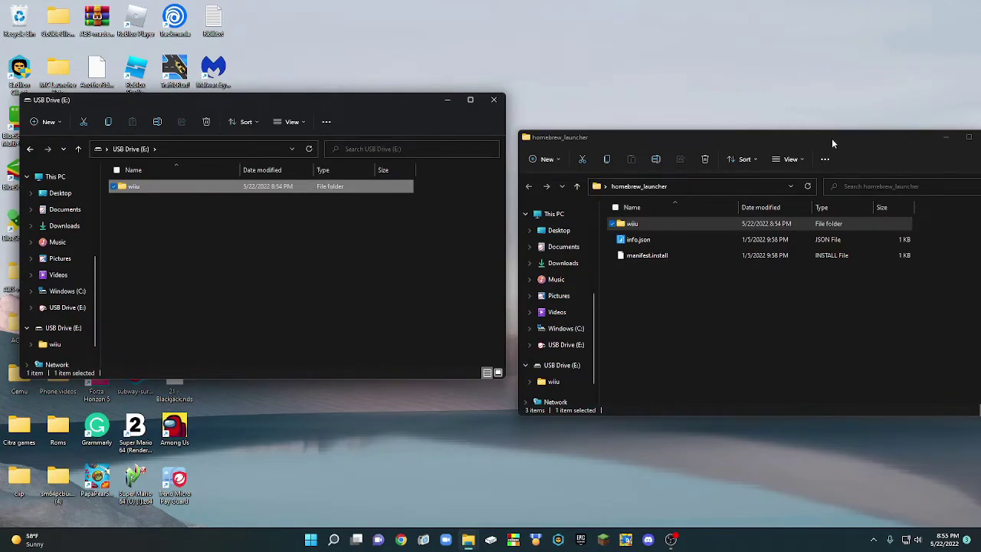
drag(832, 138, 750, 150)
click(910, 149)
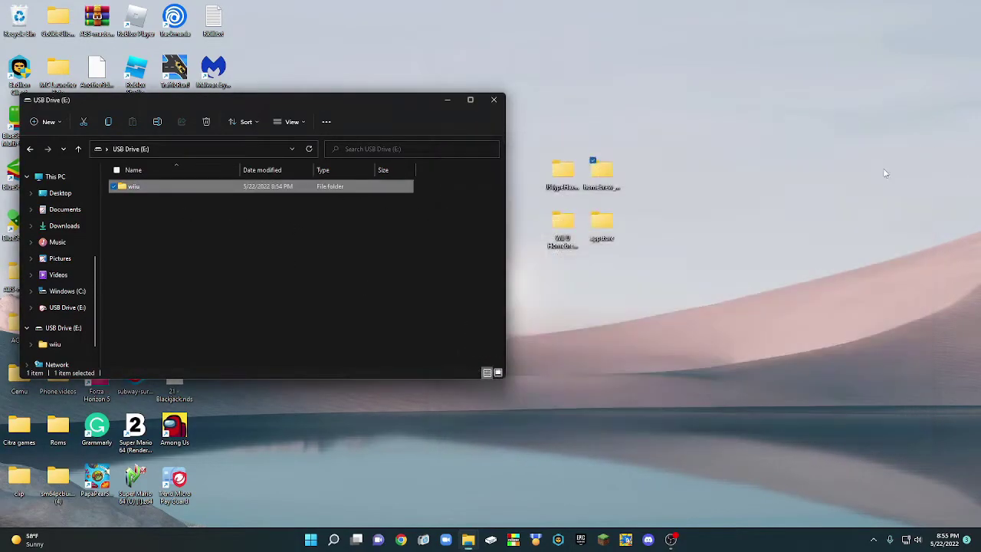
Copy payload.elf from the JSTypeHax-Payload folder's wiiu subfolder into the wiiu folder on USB Drive (E:) and close the source window.
double_click(244, 186)
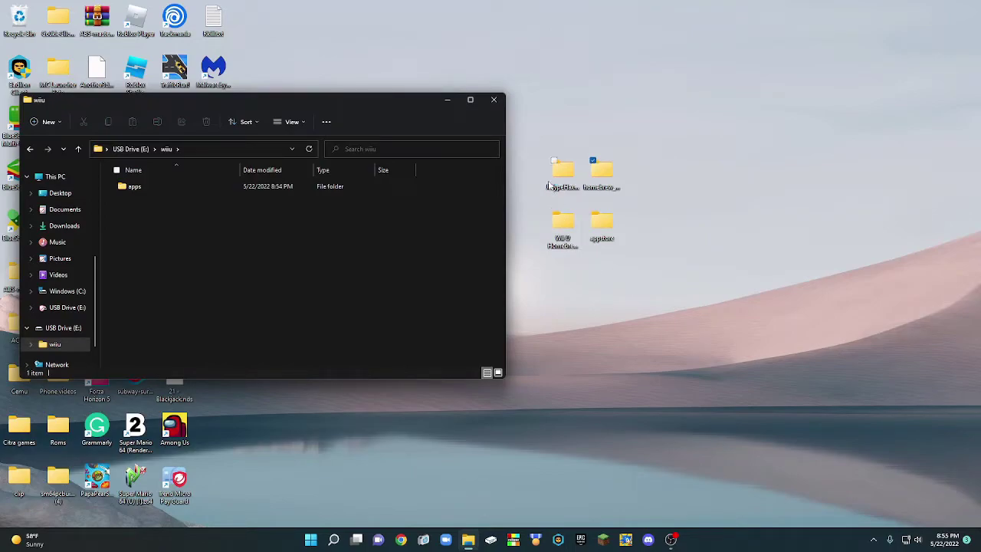
click(568, 198)
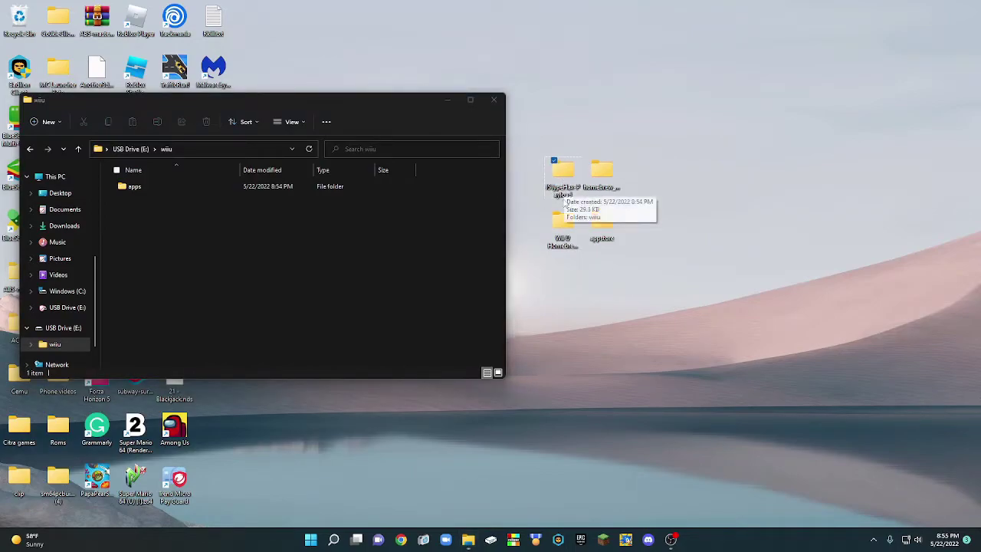
key(Return)
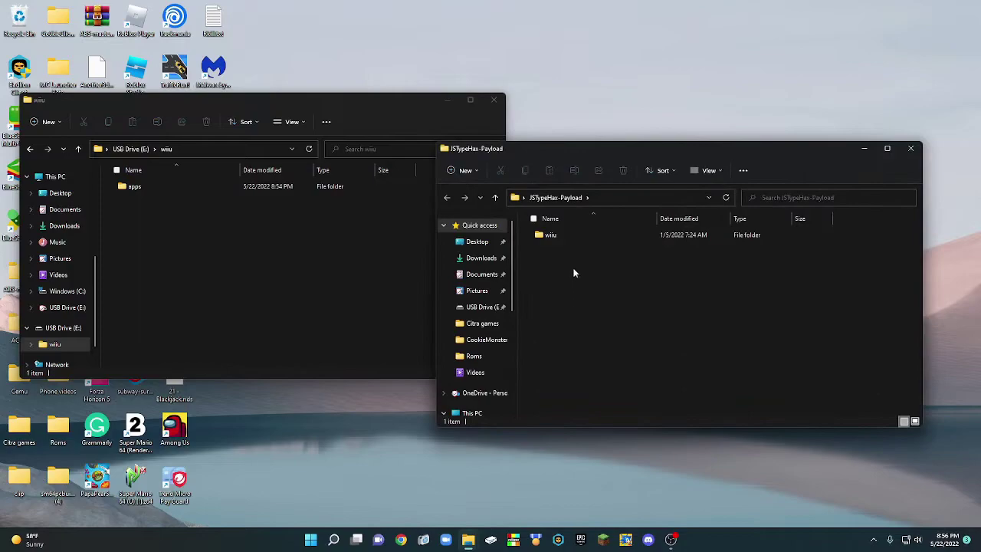
double_click(572, 234)
click(573, 237)
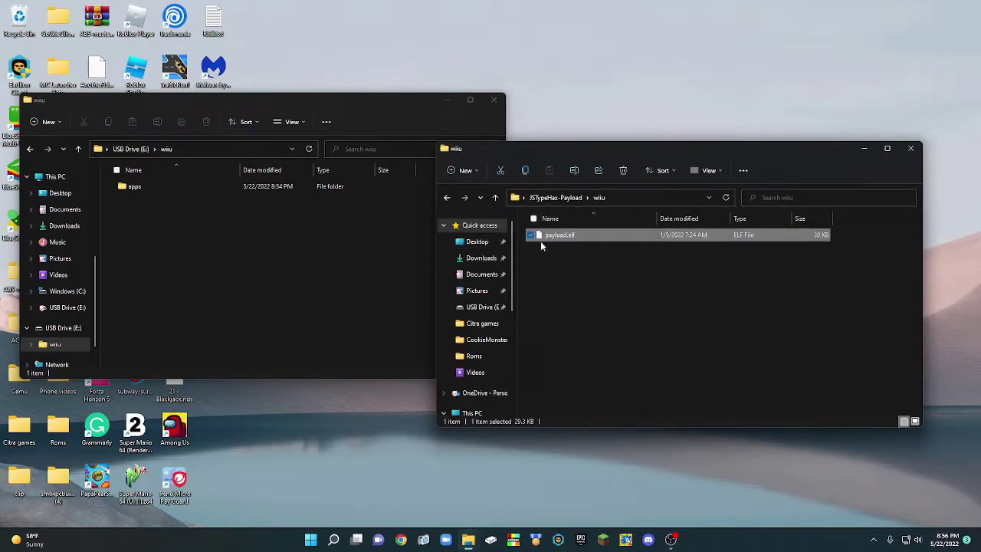
drag(557, 238, 207, 236)
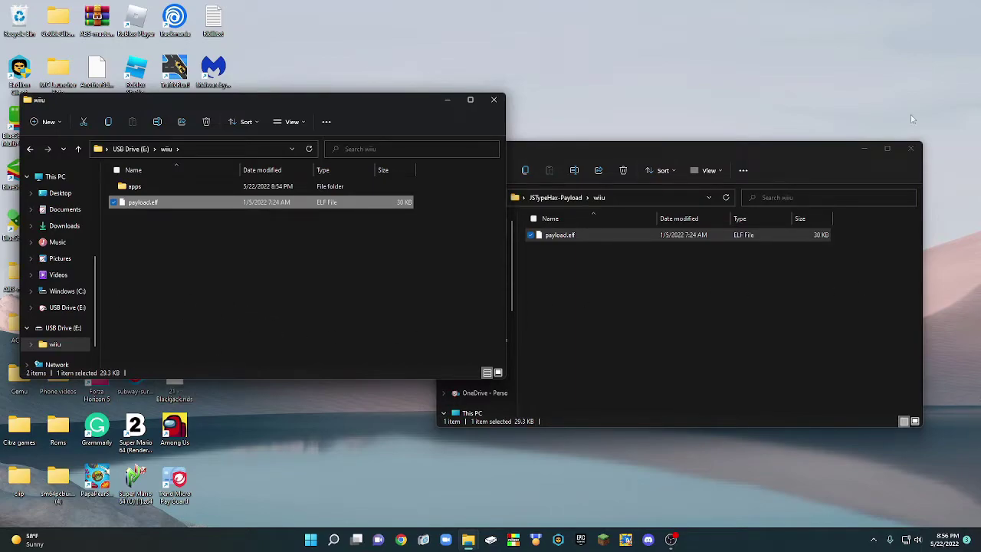
click(910, 148)
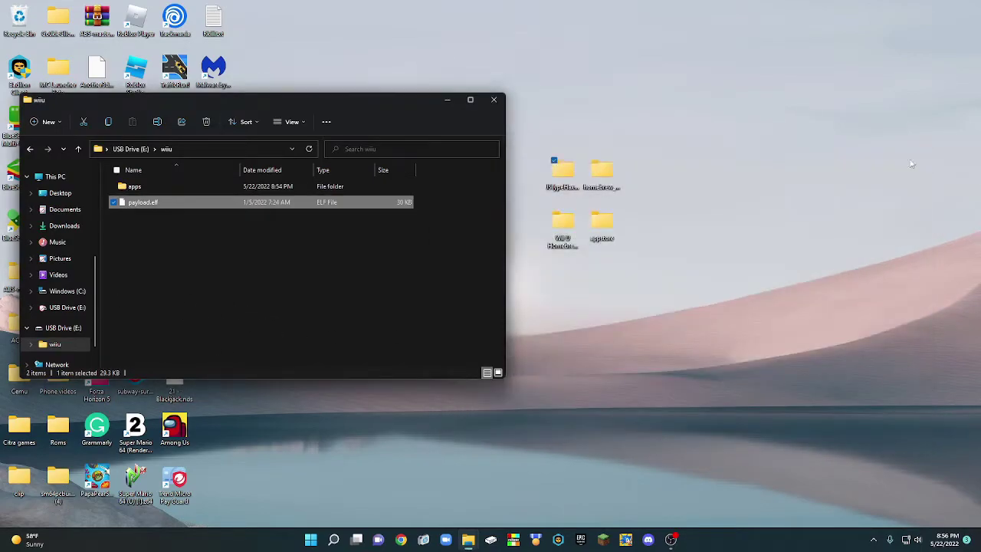
double_click(603, 228)
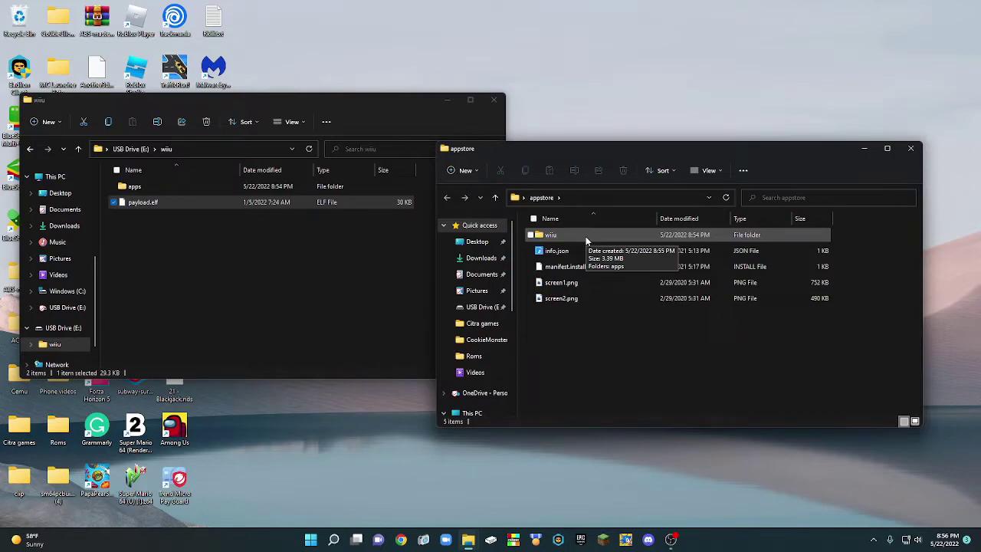
double_click(585, 236)
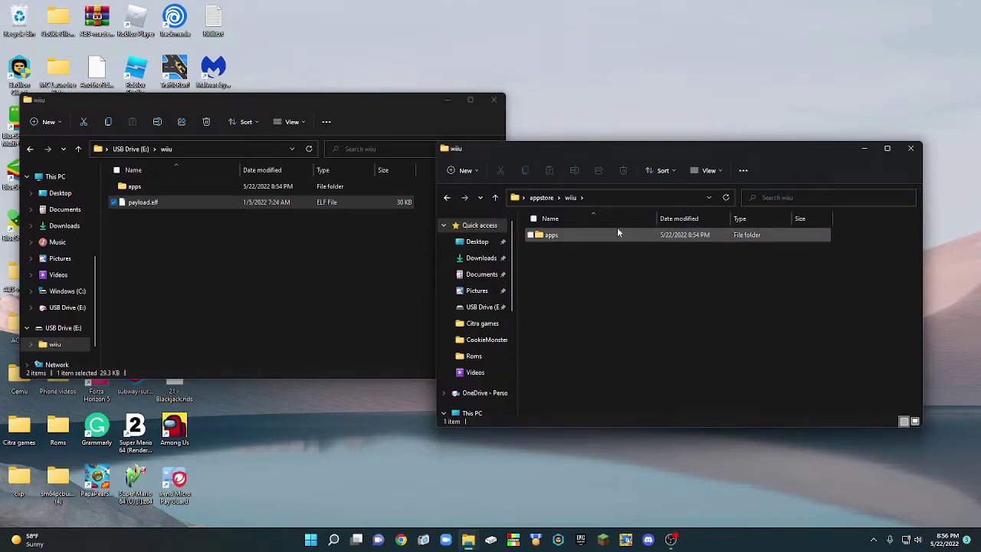
double_click(618, 233)
click(589, 234)
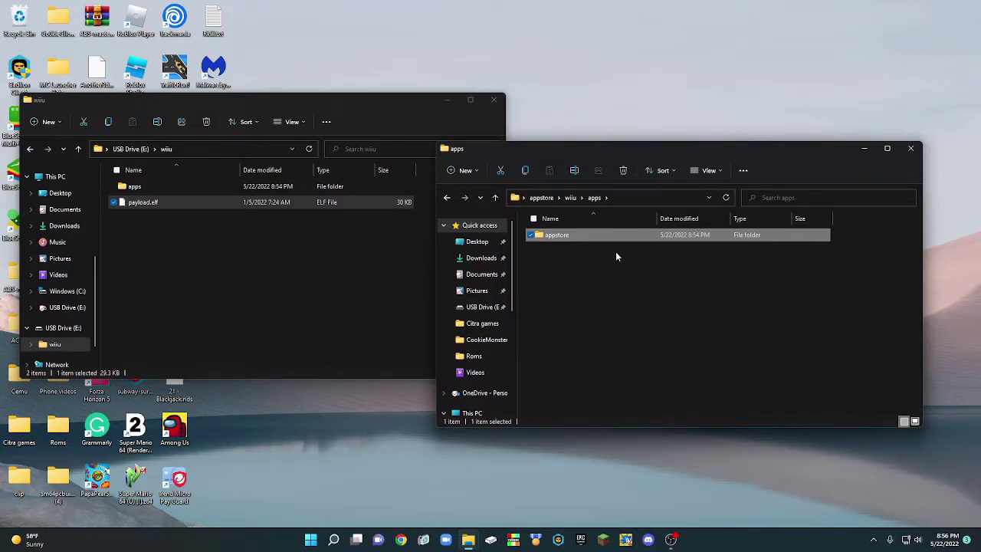
drag(615, 253, 601, 242)
click(586, 265)
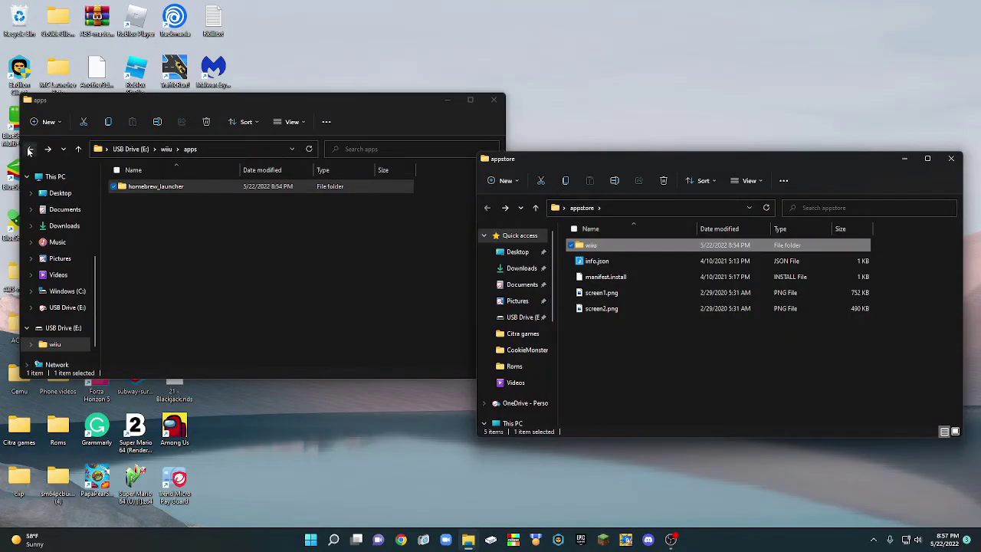
click(442, 184)
key(alt+Up)
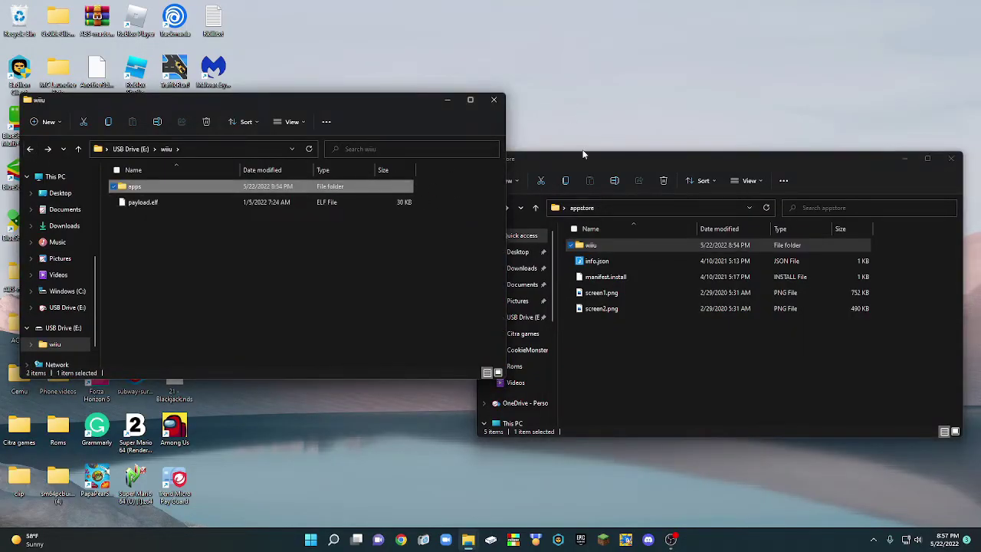
click(592, 170)
drag(592, 170, 601, 265)
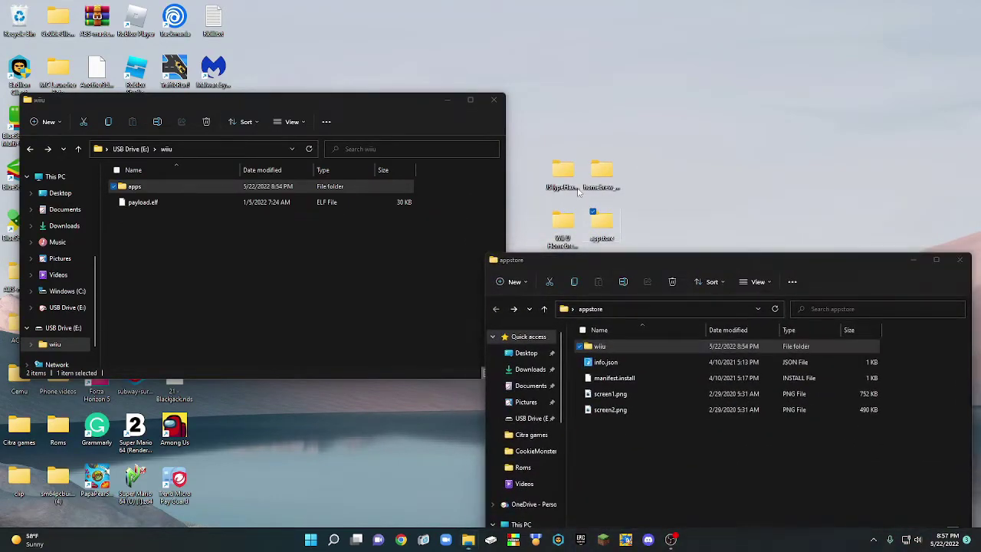
click(257, 227)
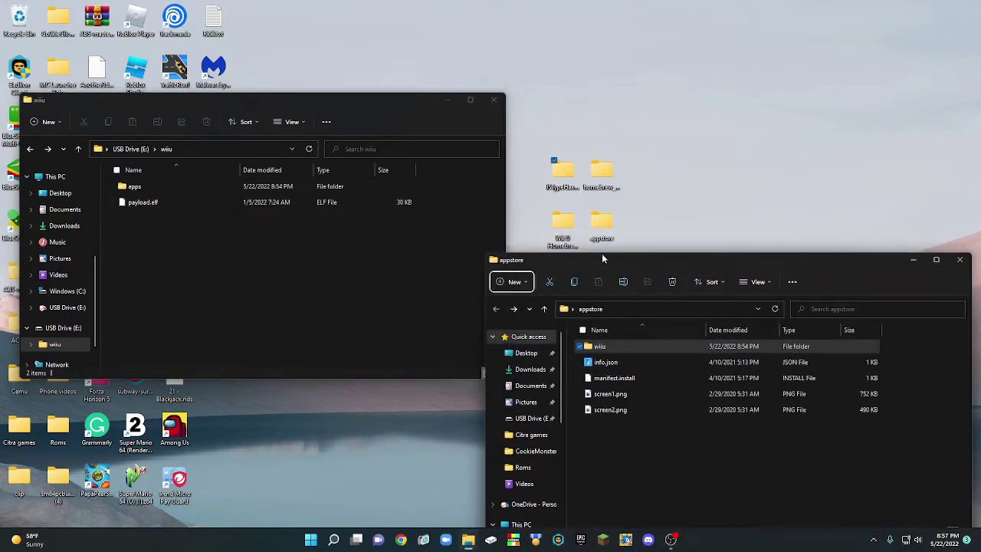
drag(602, 255, 602, 244)
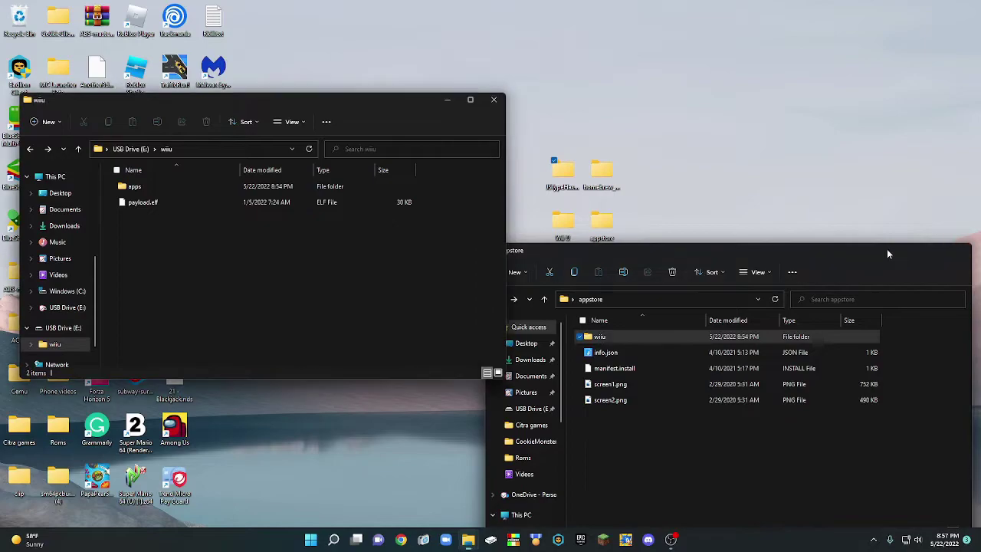
click(911, 251)
Copy the inner appstore folder from appstore\wiiu\apps into wiiu\apps on USB Drive (E:) and close the source window.
double_click(610, 238)
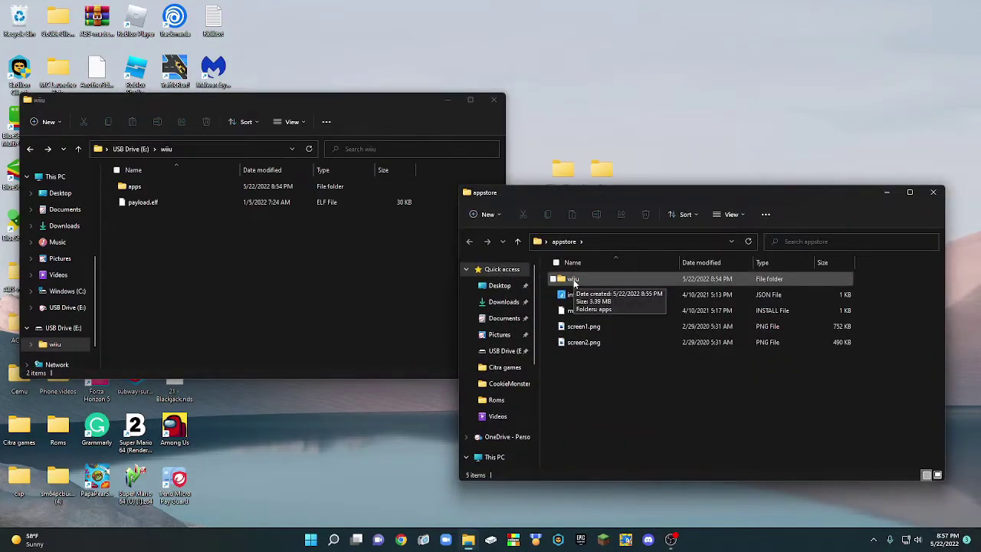
double_click(573, 281)
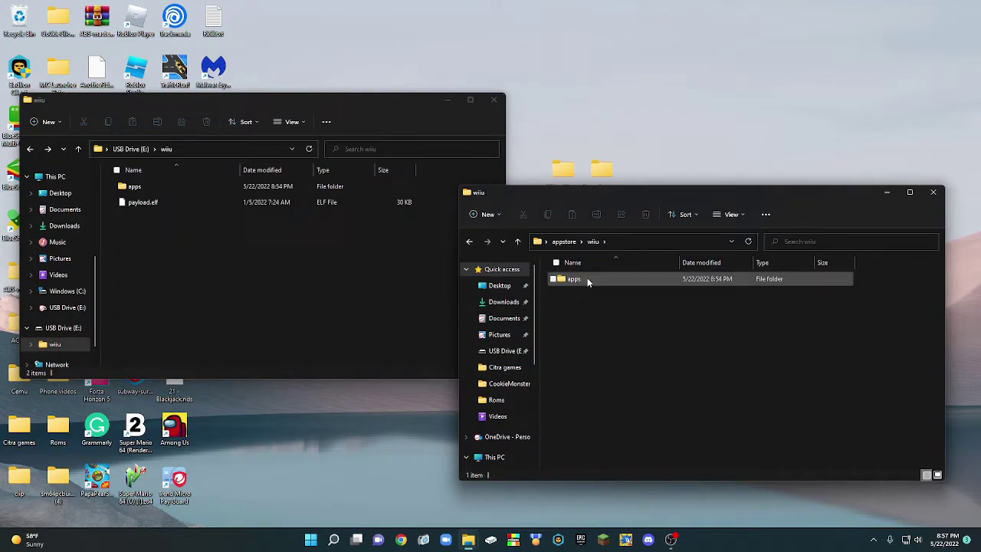
double_click(586, 278)
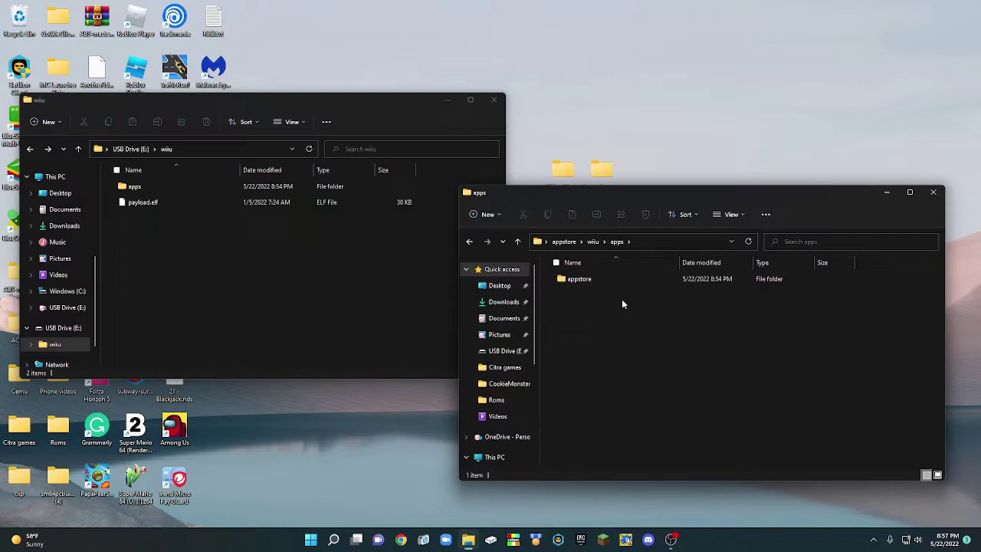
double_click(285, 187)
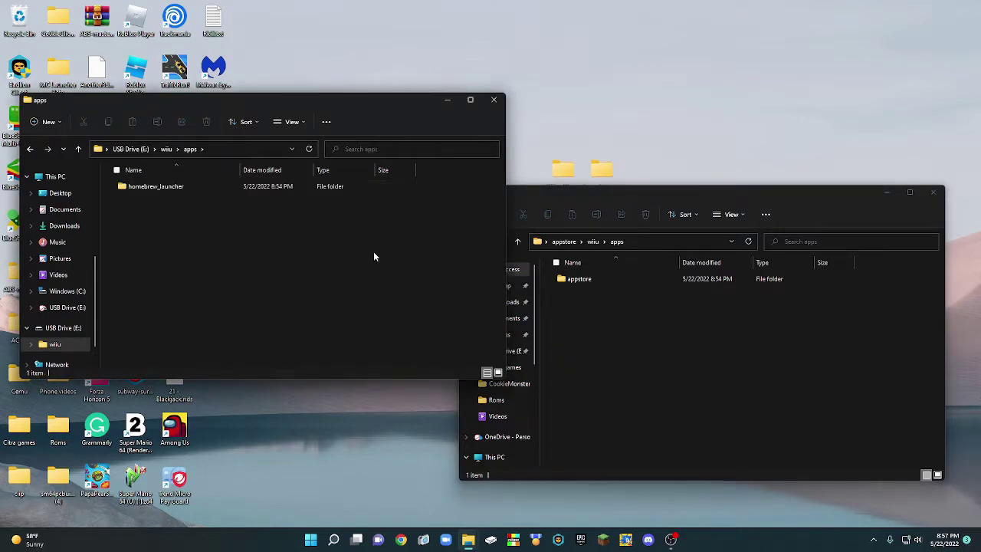
click(601, 303)
click(568, 279)
drag(578, 282, 281, 271)
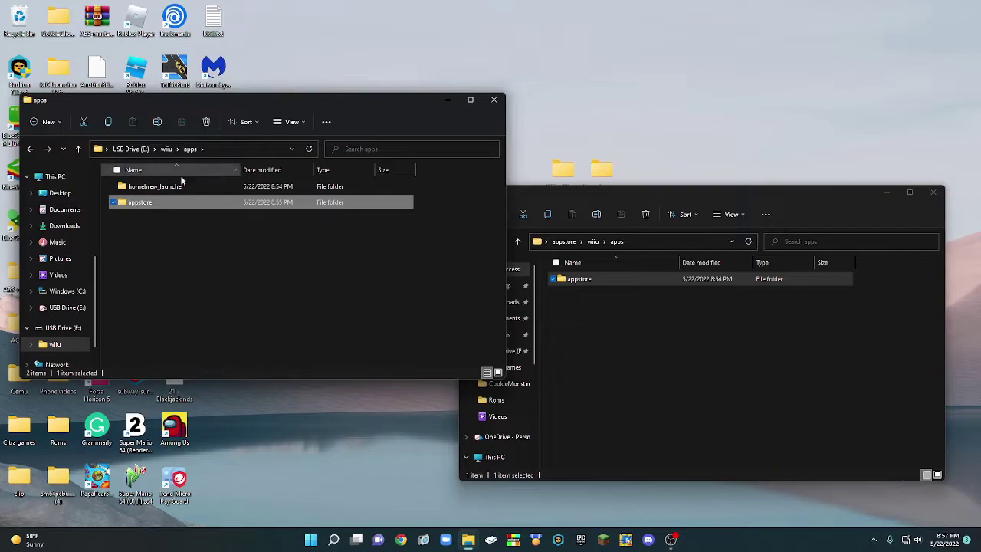
click(933, 192)
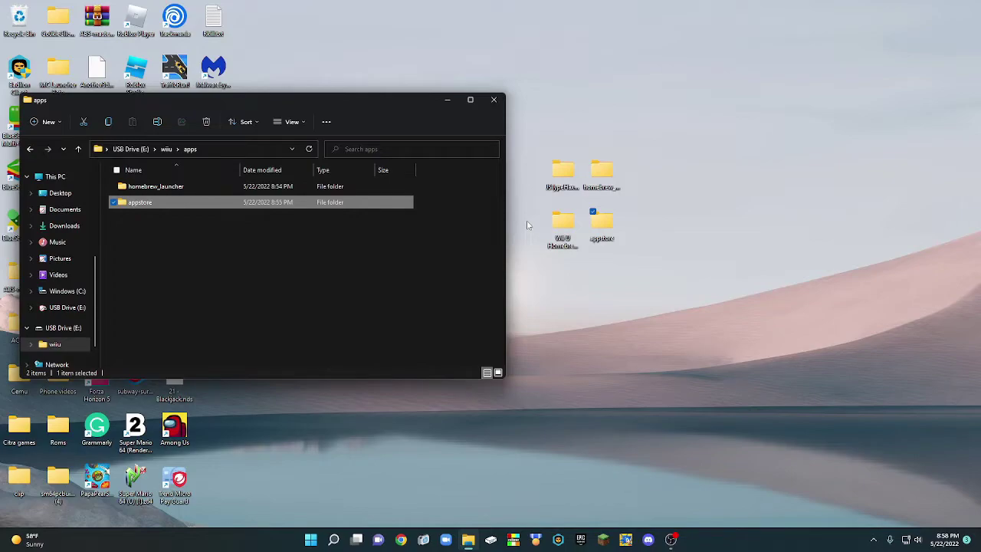
Copy appstore and homebrew_launcher from Wii U Homebrew Addons\Addons into the USB drive's apps folder, replacing files with the same names, and close both windows.
click(570, 237)
double_click(568, 229)
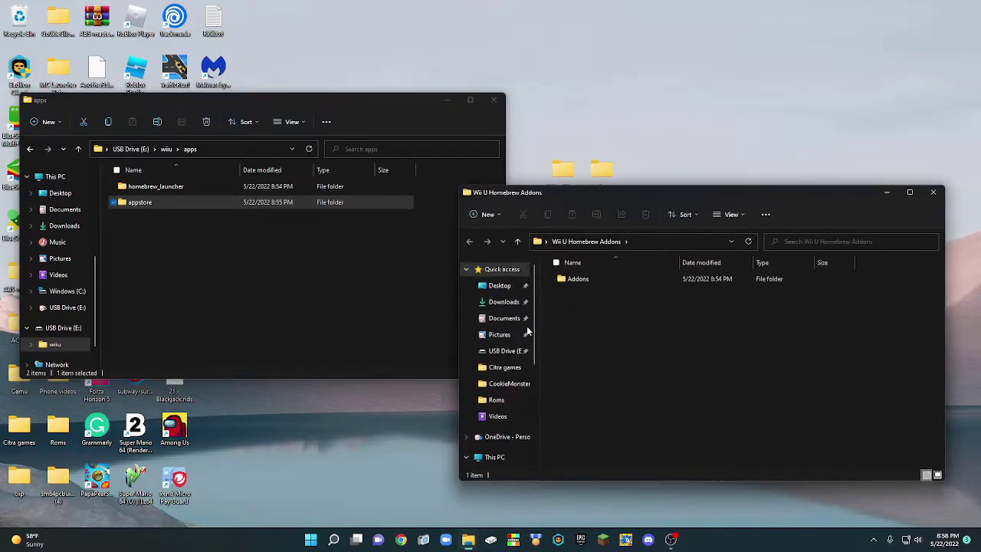
double_click(582, 279)
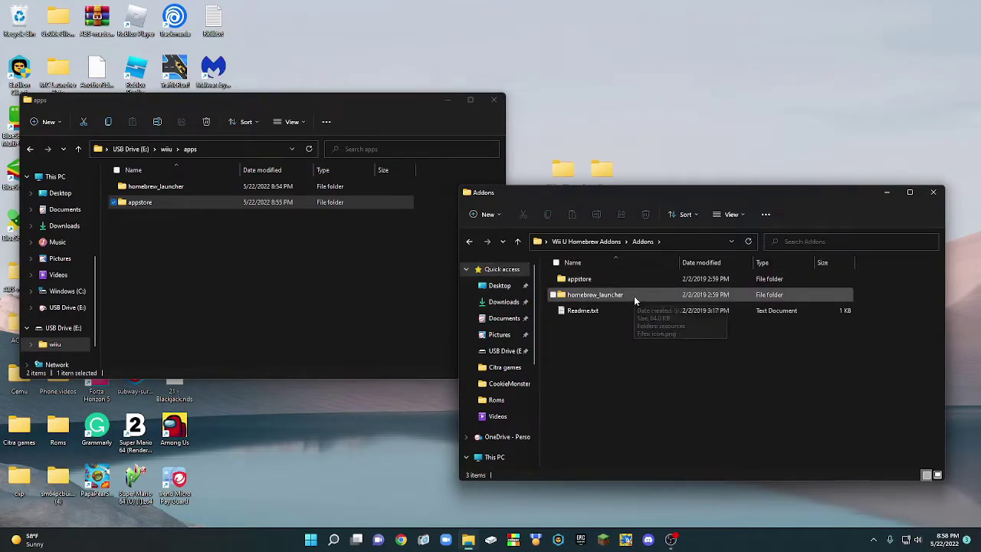
drag(857, 276, 373, 278)
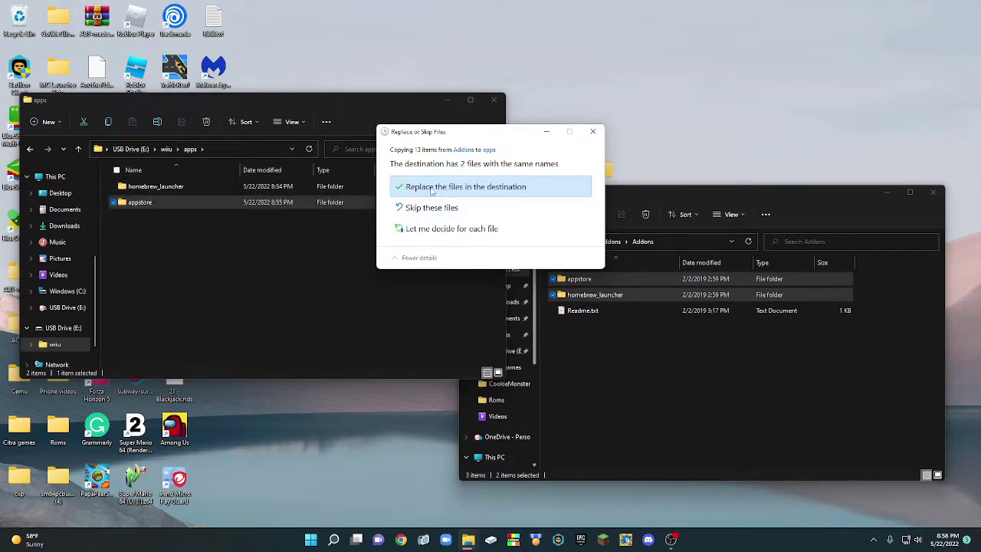
click(478, 195)
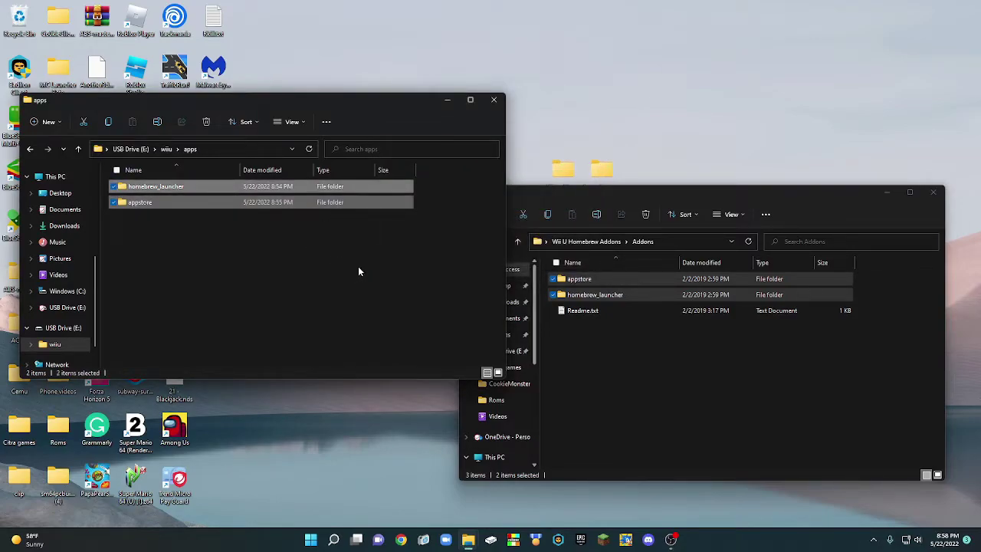
click(932, 192)
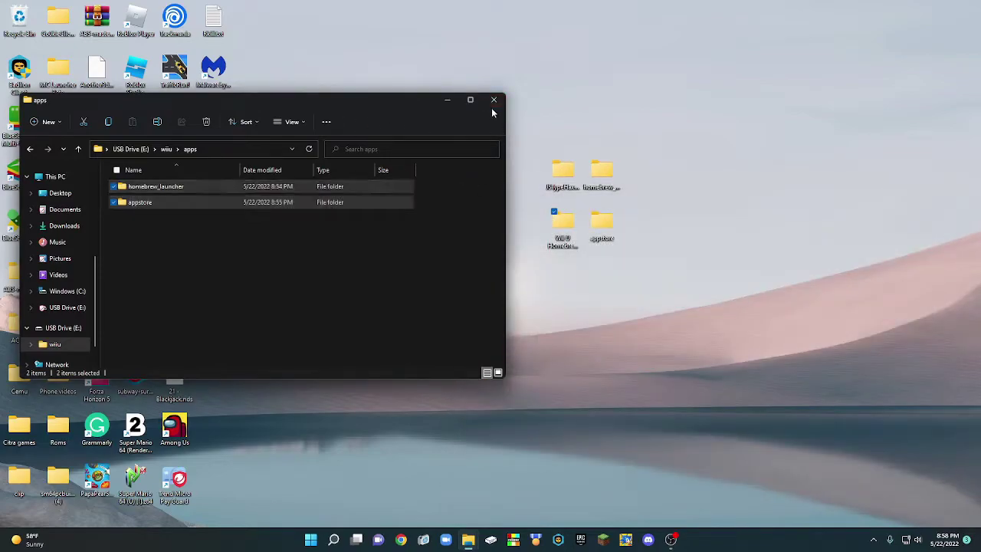
click(498, 100)
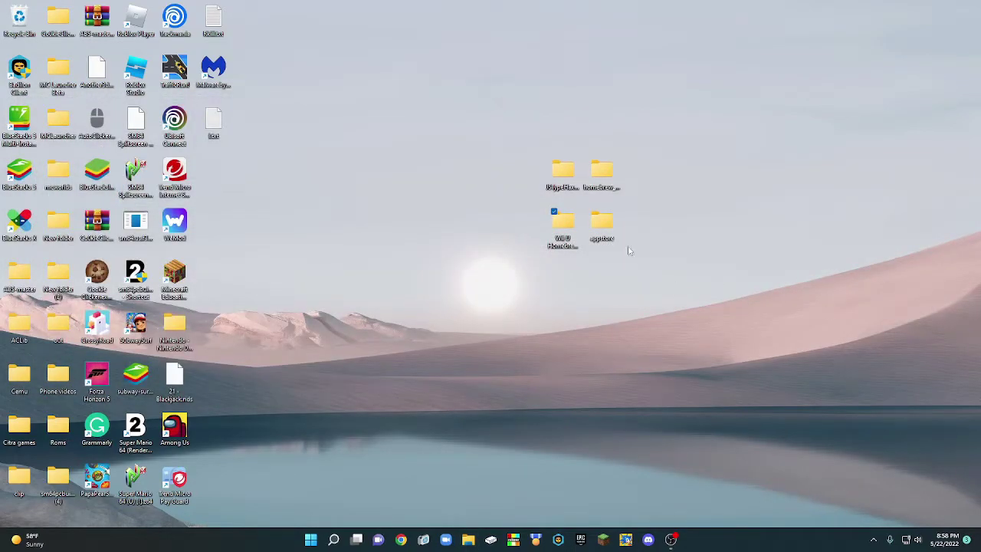
click(873, 539)
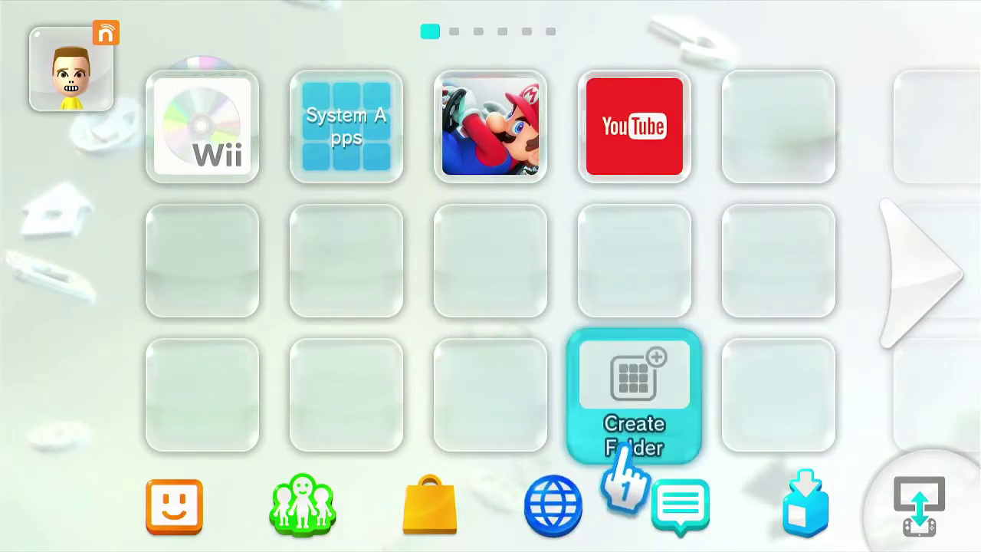
click(619, 452)
key(BackSpace)
key(BackSpace)
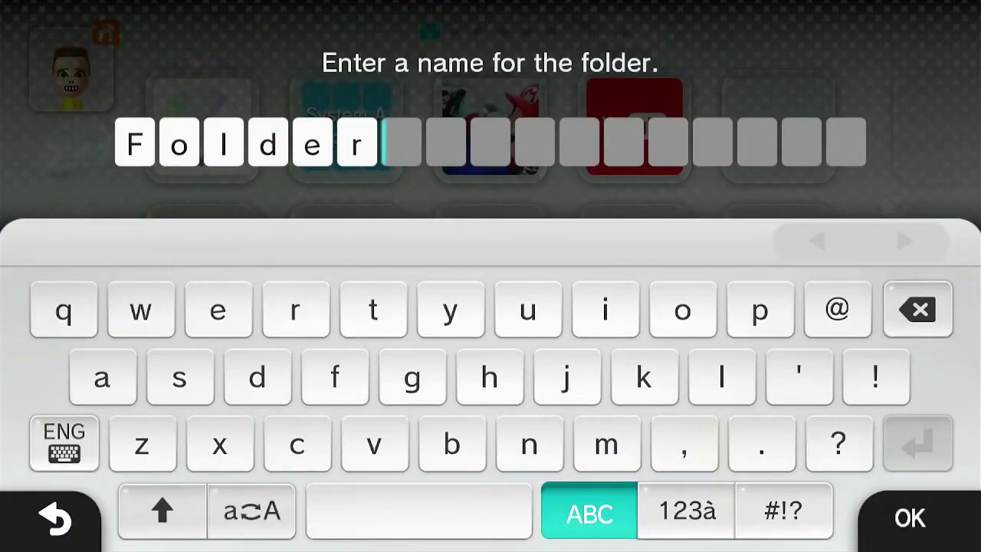
click(55, 520)
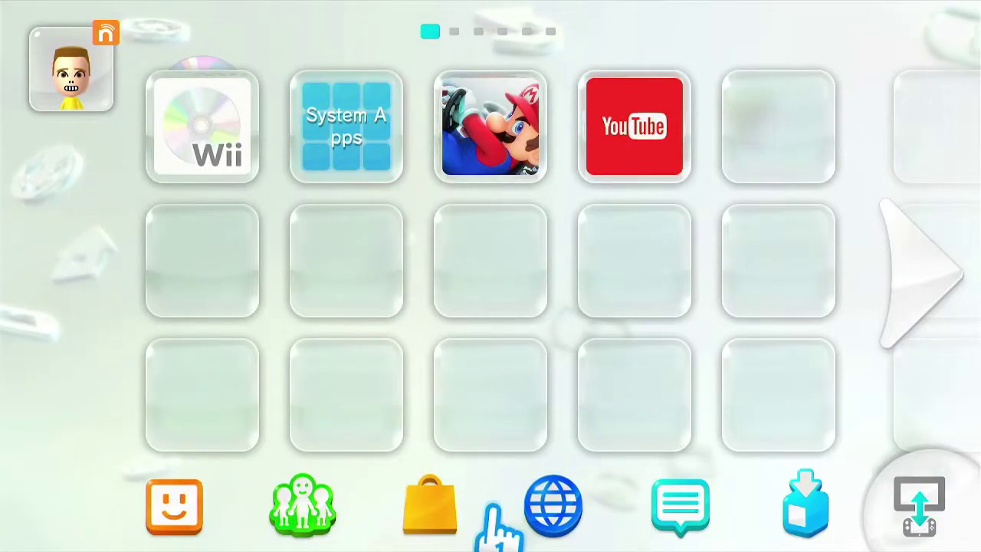
Start the Internet Browser from the Wii U Menu.
mouse_move(552, 531)
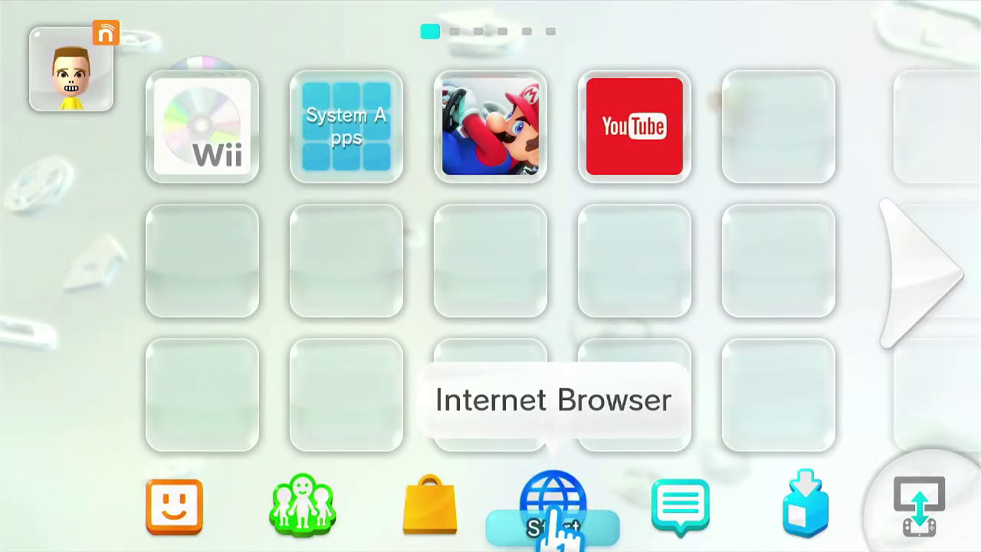
click(552, 527)
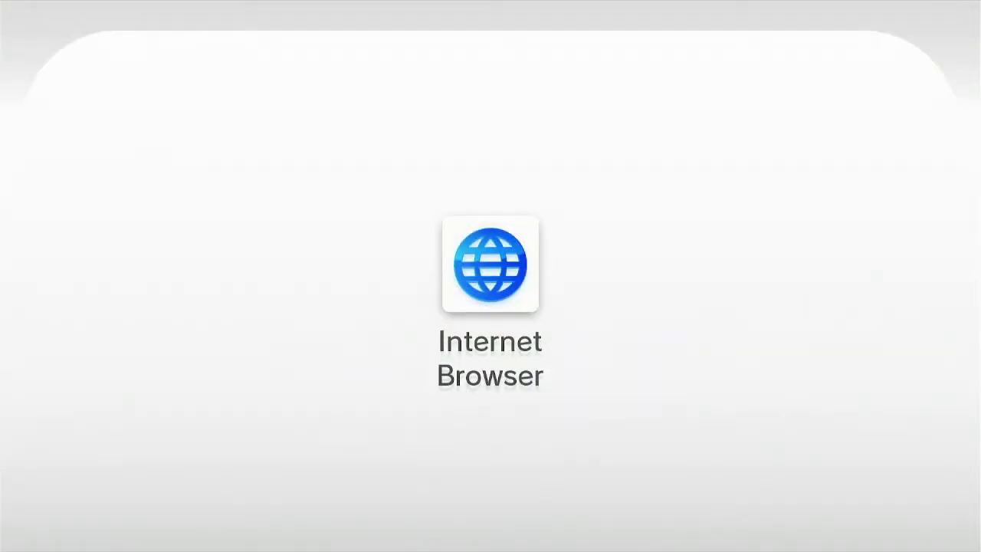